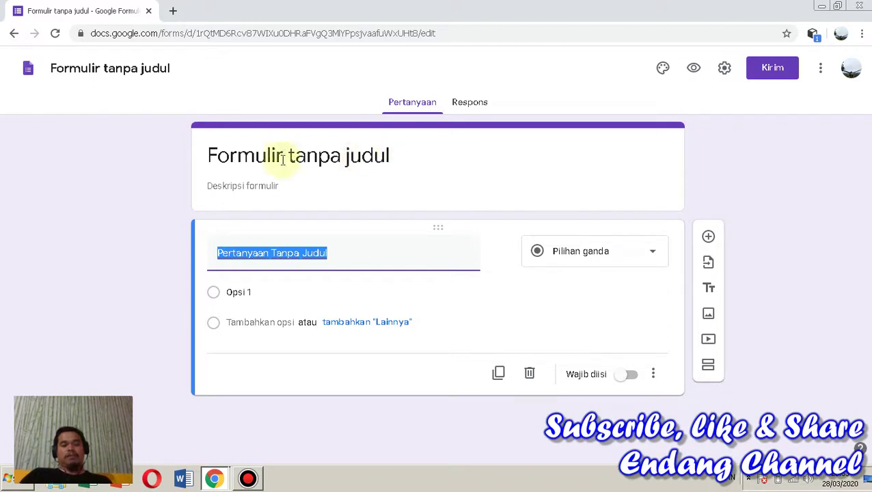
Replace the default 'Formulir tanpa judul' title with 'Informatika Kelas 7 MTs Nurul Ilmi Cikupa'
click(399, 158)
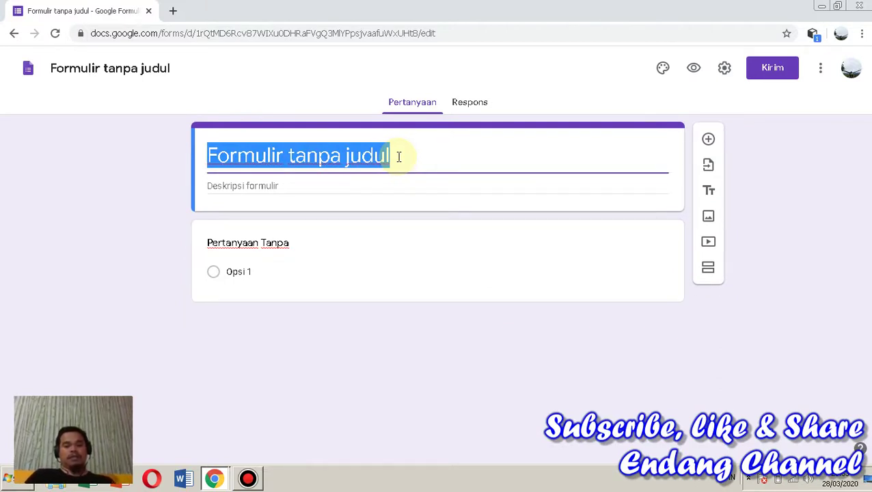
text(Infor)
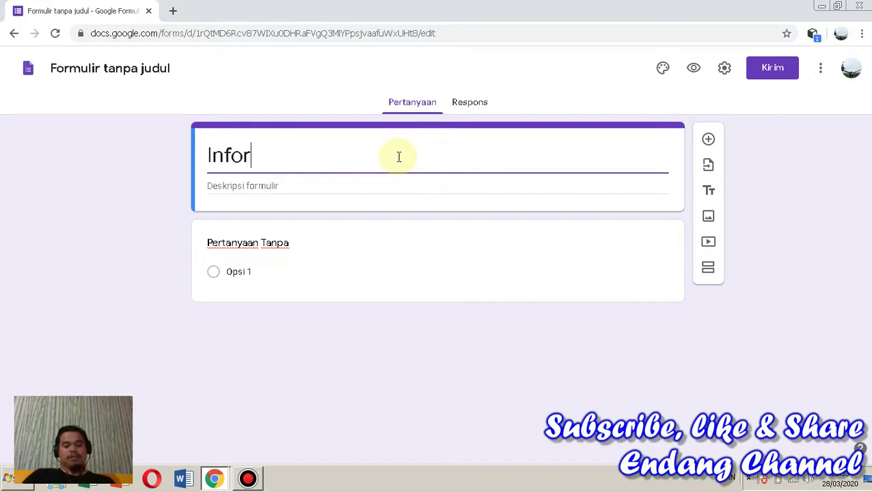
text(matika )
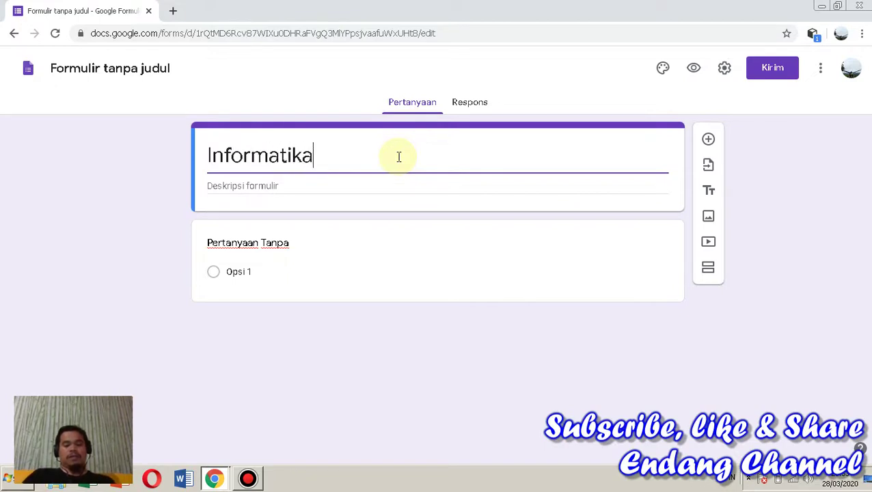
text(Kelas )
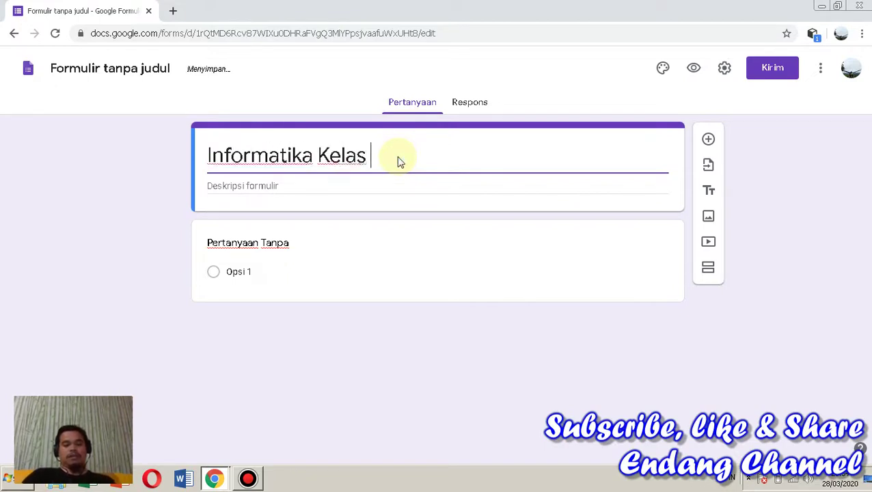
text(&)
key(BackSpace)
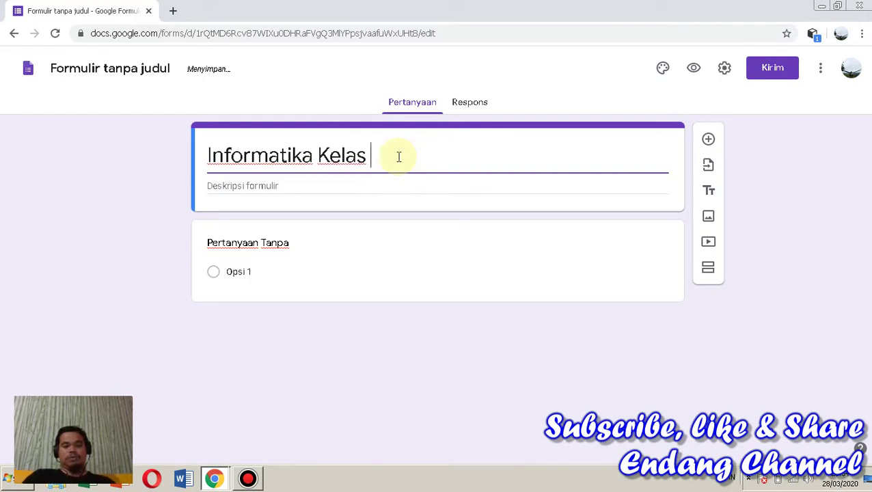
text(7 )
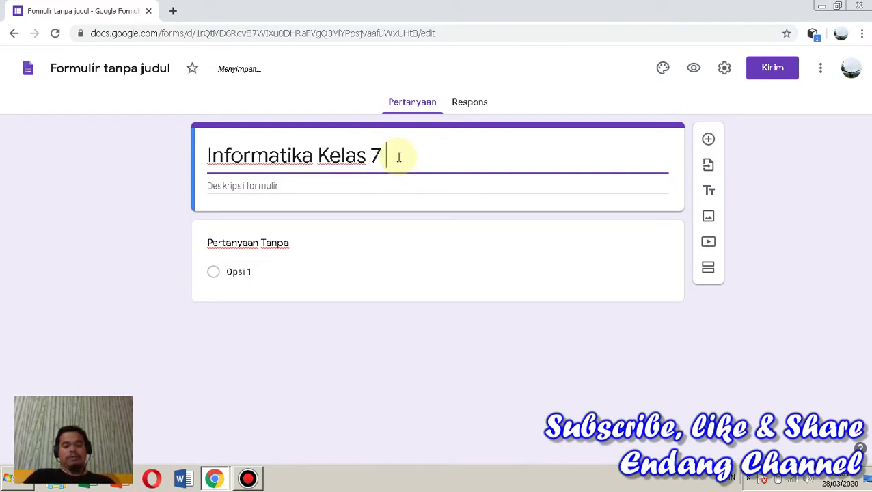
text(MT)
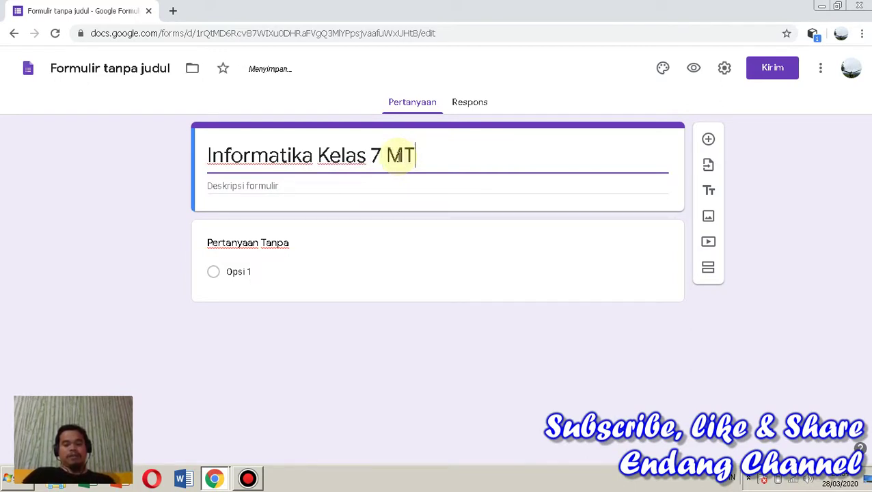
text(s N)
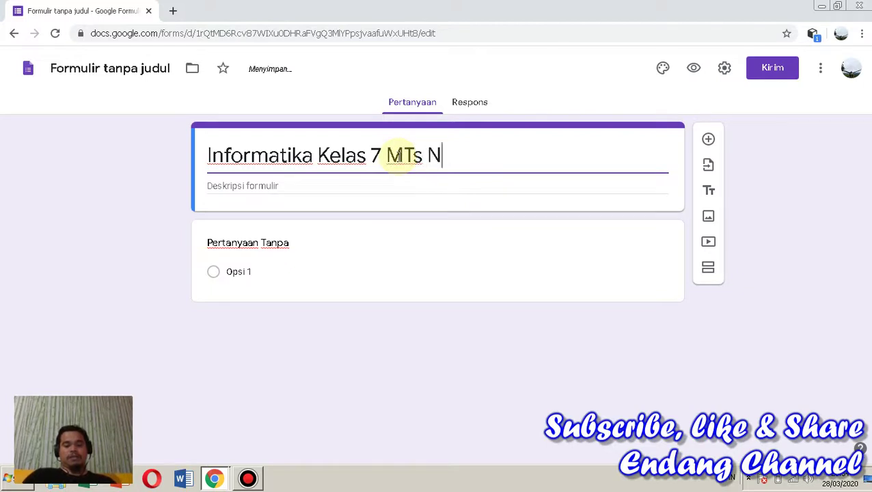
text(urul )
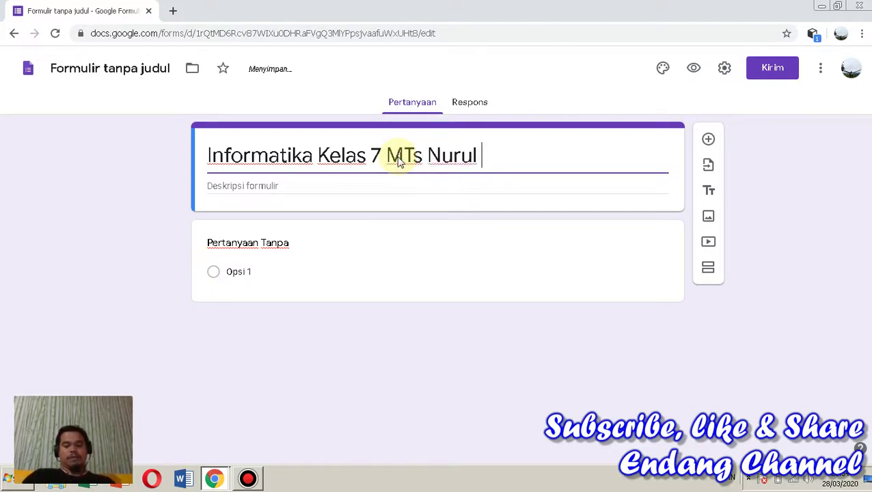
text(Ilmi )
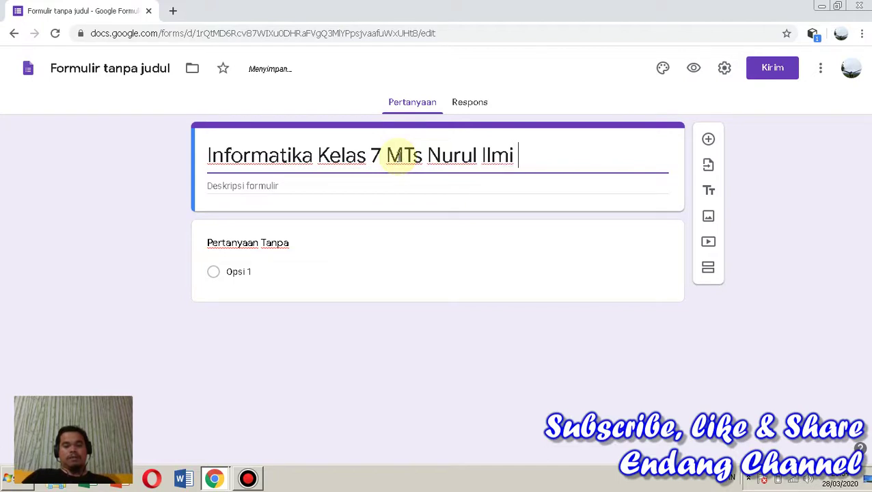
text(Cikupa)
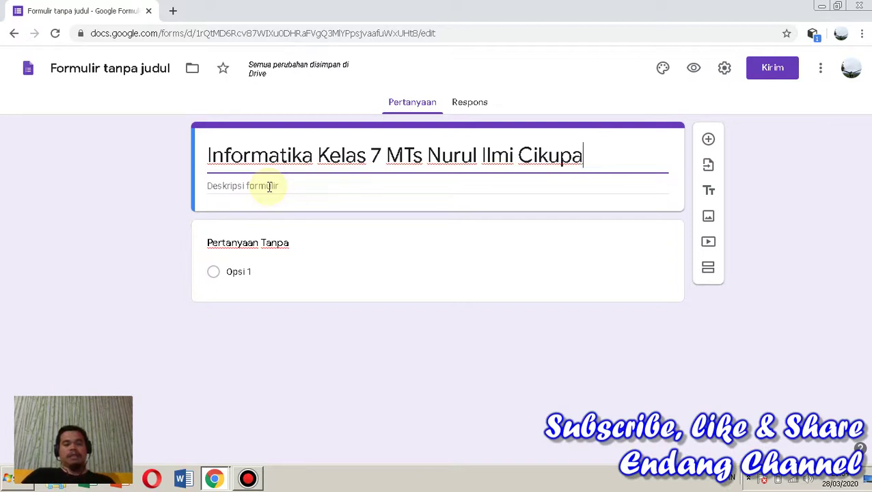
Write the description 'Bacalah materi tentang Hardware dan jawablah pertanyaan - pertanyaan di bawah ini dengan tepat!', fixing typos
click(269, 186)
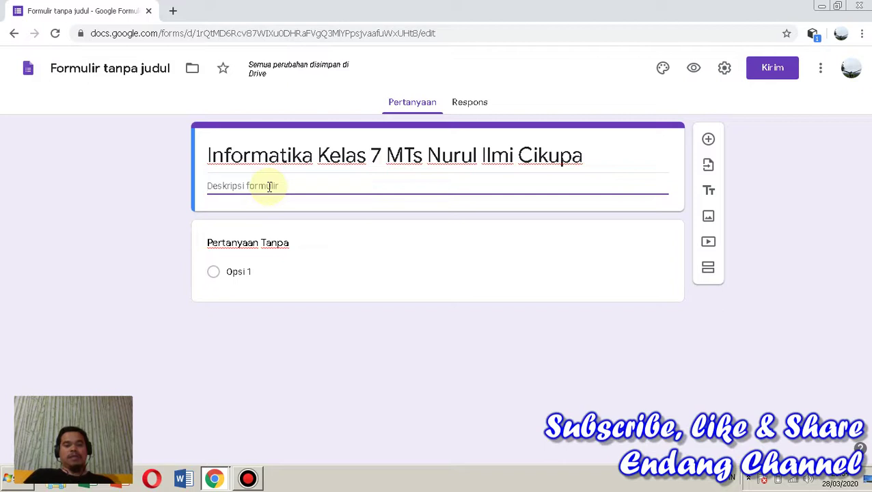
text(Bacalah)
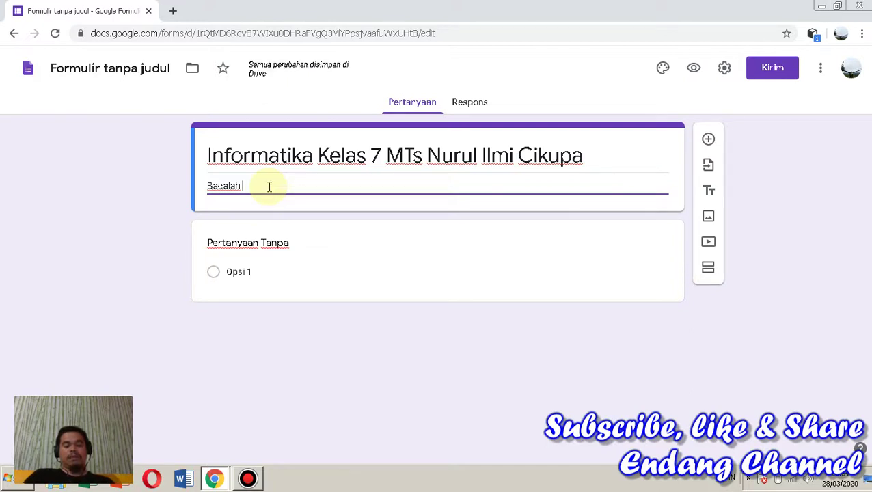
text( mate)
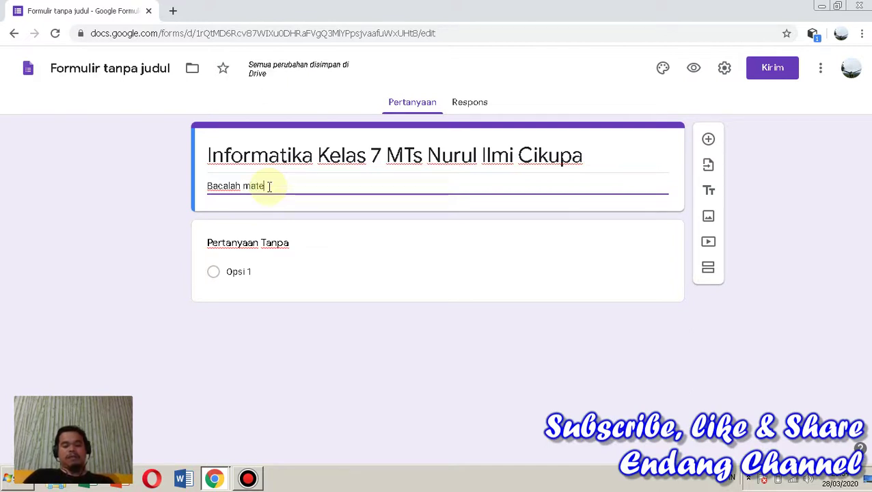
text(ri tenta)
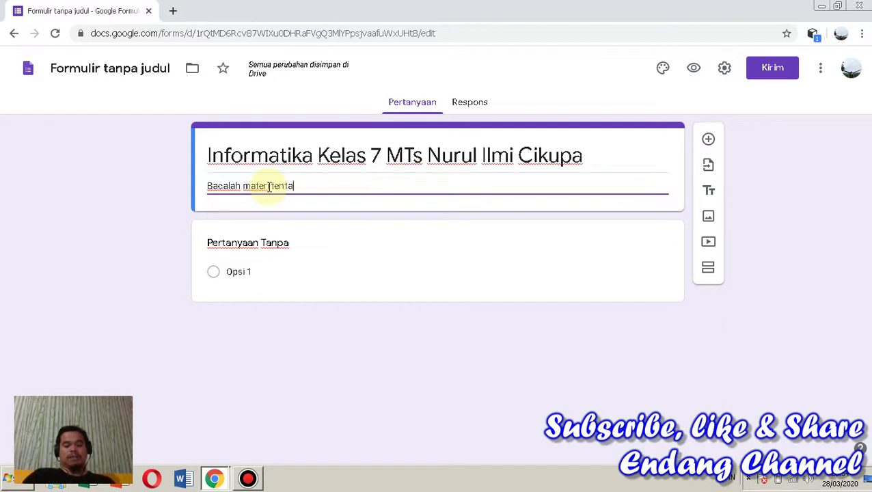
text(ng)
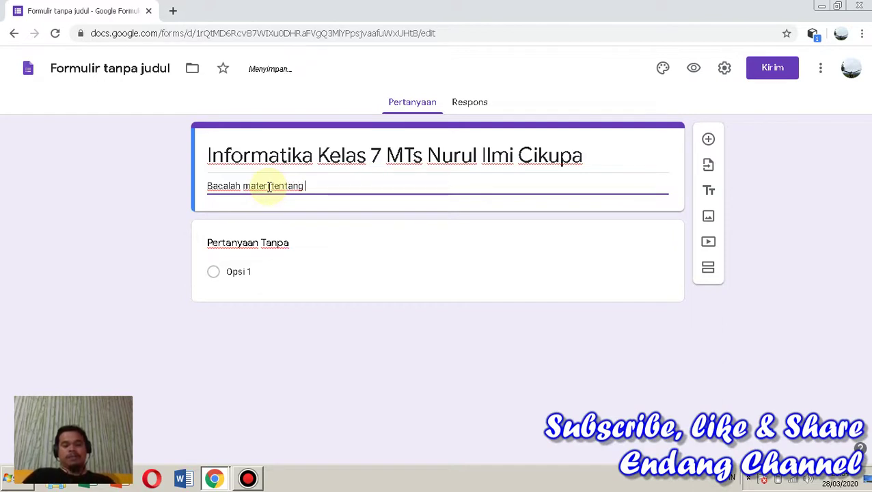
text( Hardwar)
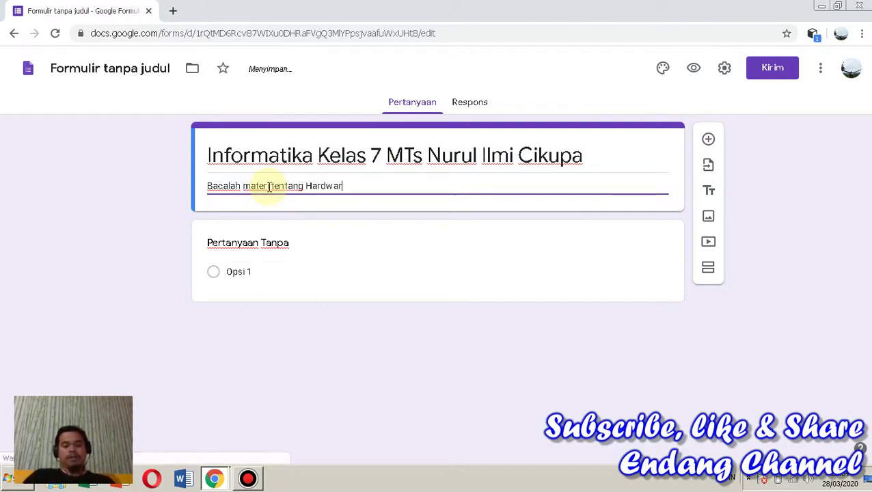
text(e dan)
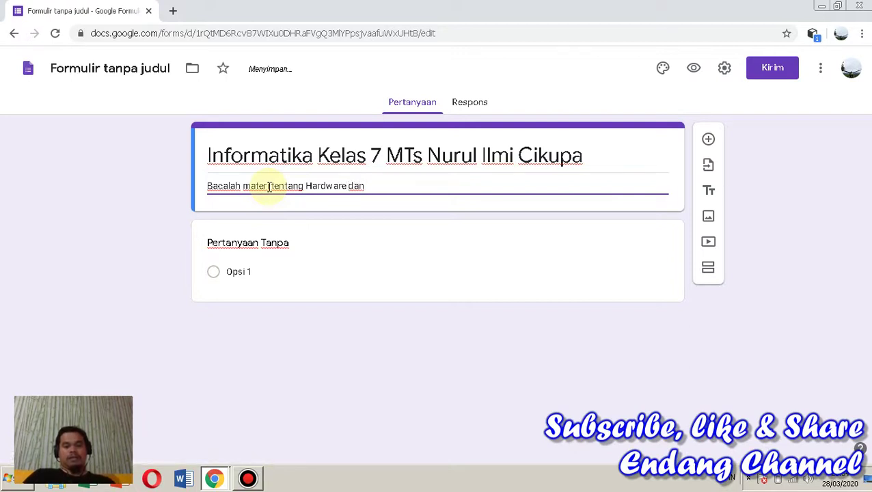
text( jawab)
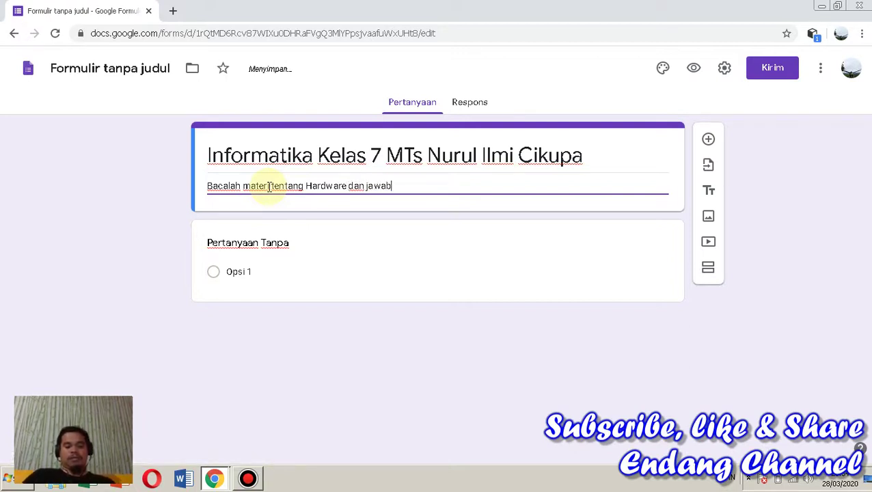
text(lah per)
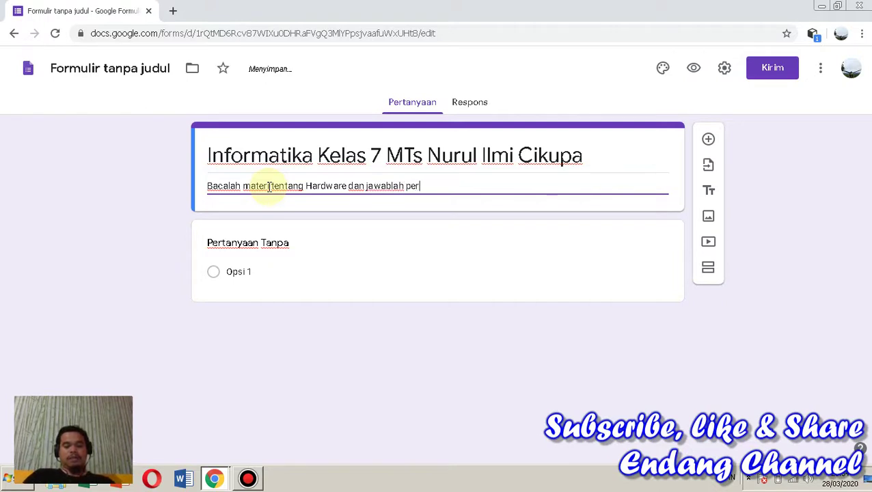
text(tanyan)
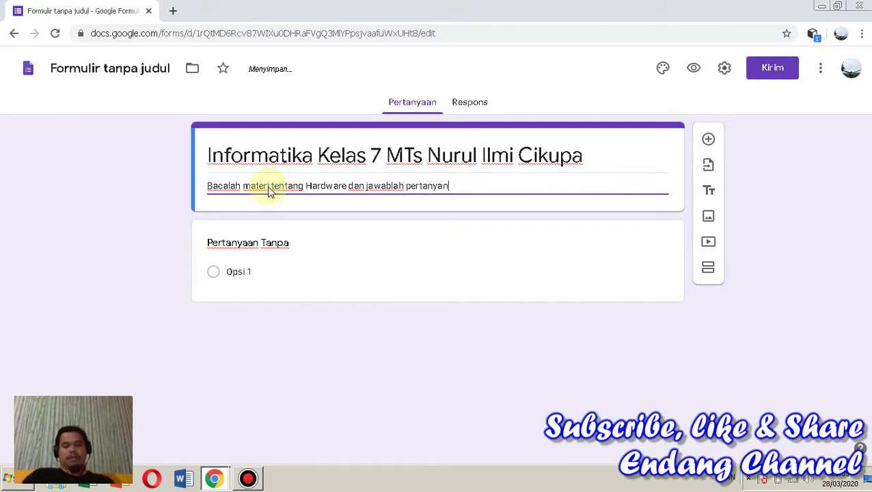
click(269, 186)
text(an)
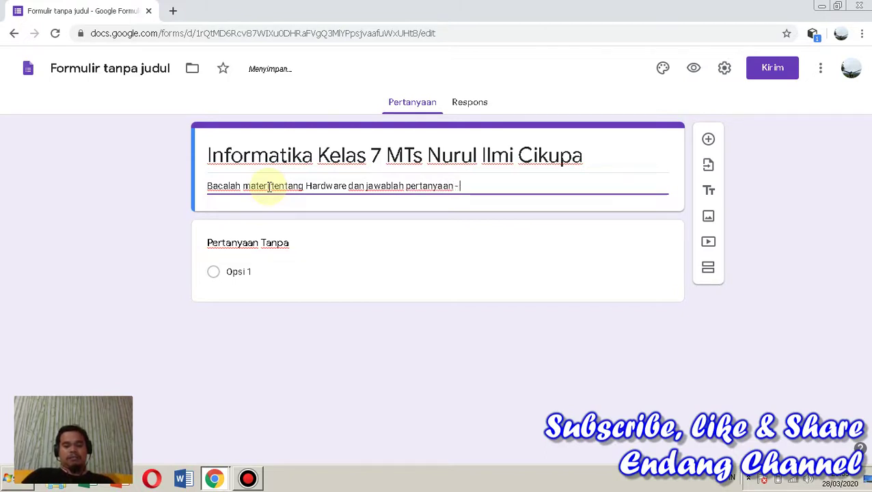
text( - pertanya)
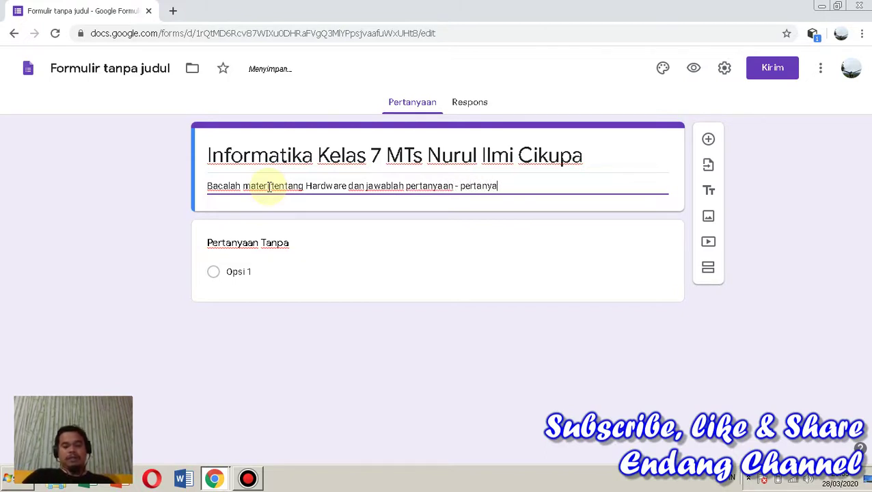
text(an di b)
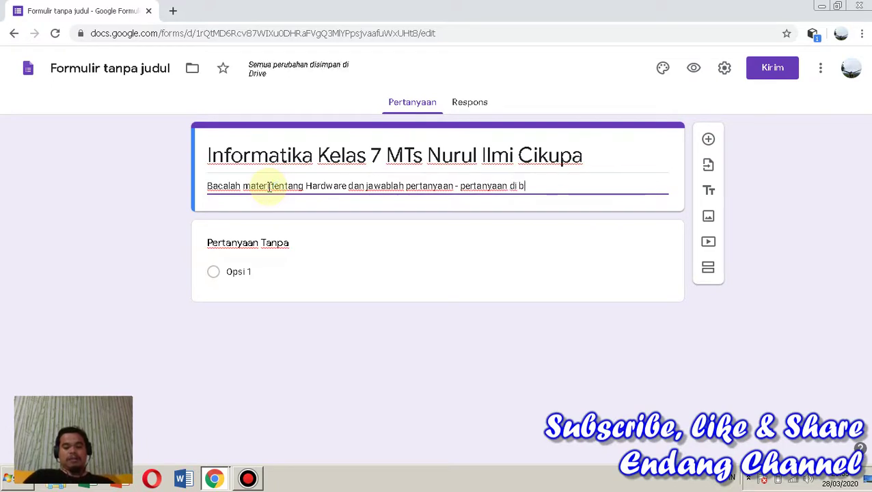
text(a)
key(BackSpace)
key(BackSpace)
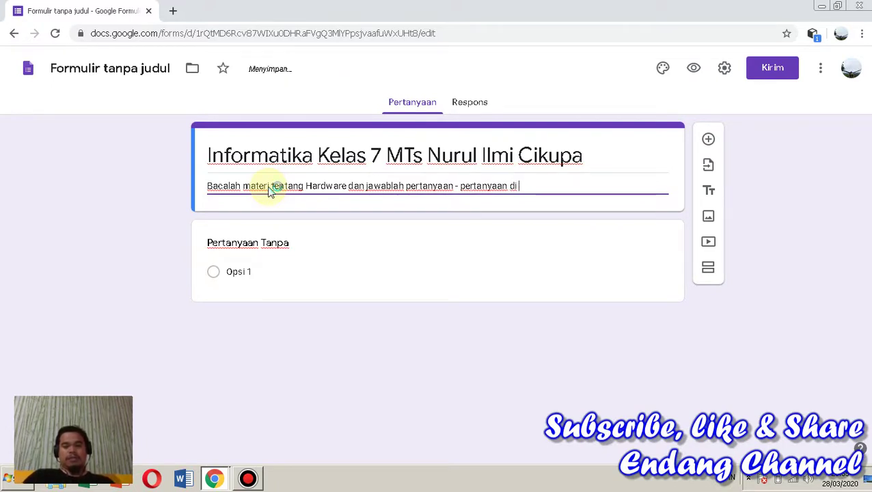
text(b)
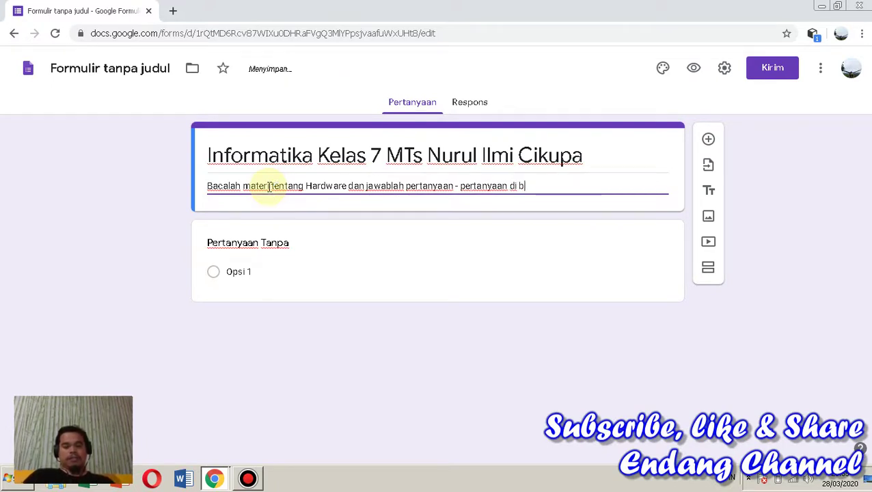
text(awah i)
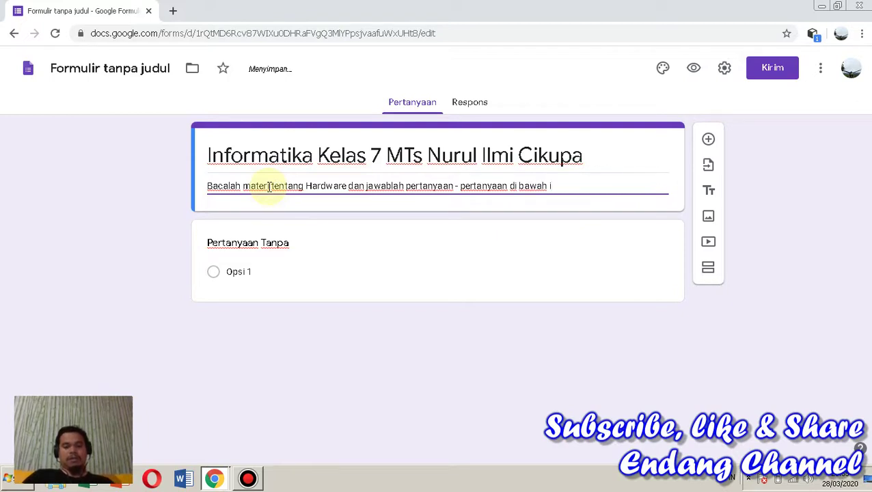
text(ni dengan)
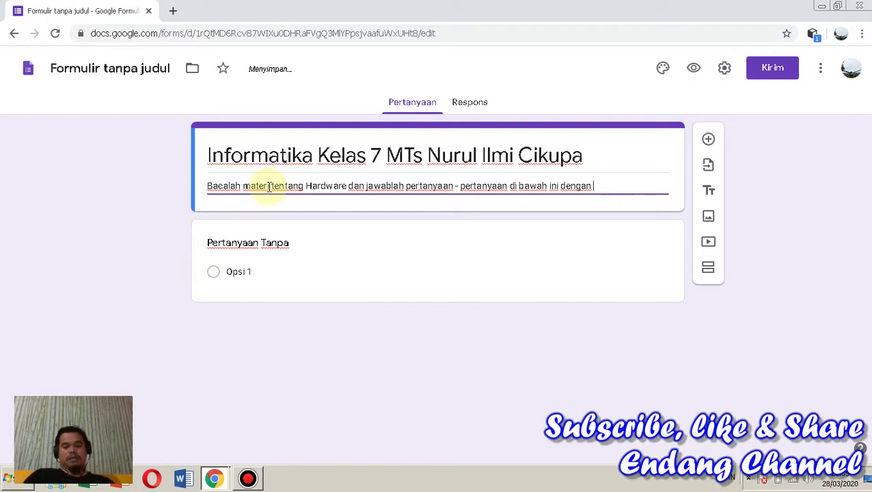
text( tepa)
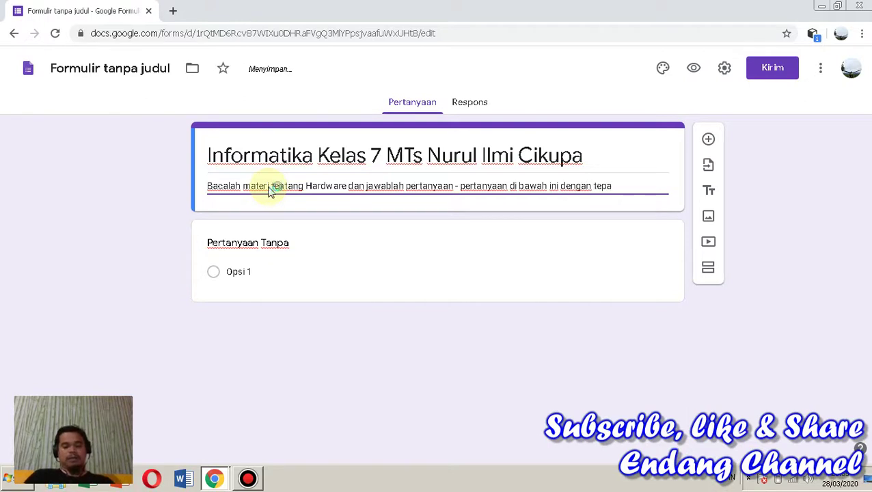
text(t!!)
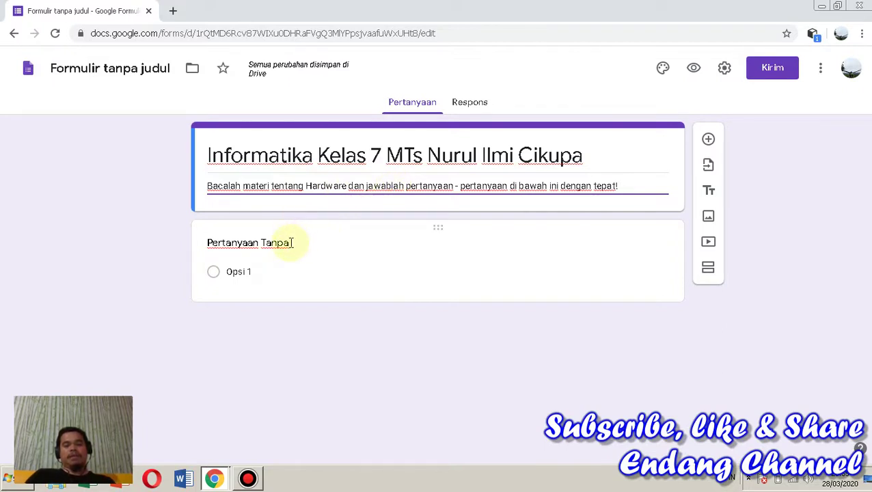
Enter 'Siapakah penemu hardisk?' as the first question's title
click(290, 243)
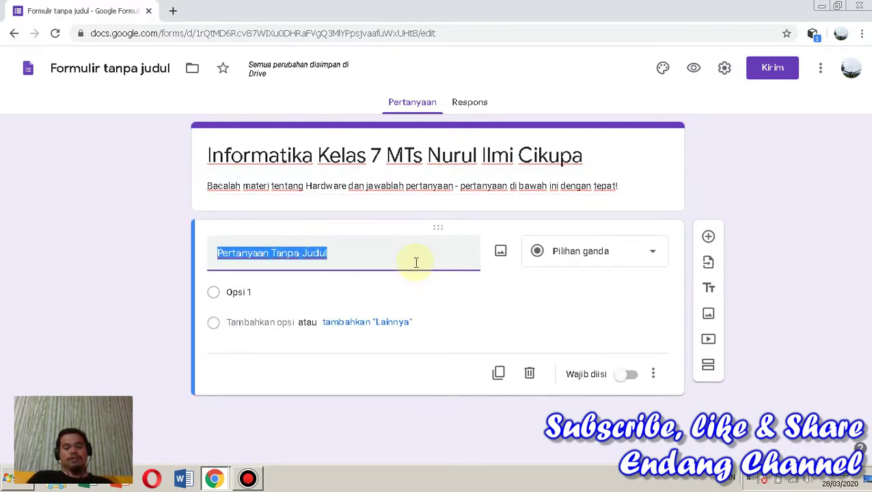
text(S)
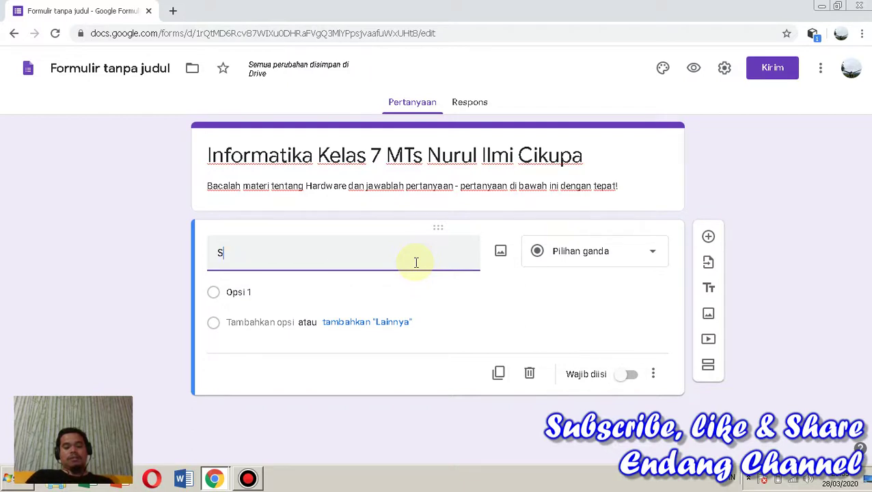
text(iapaka)
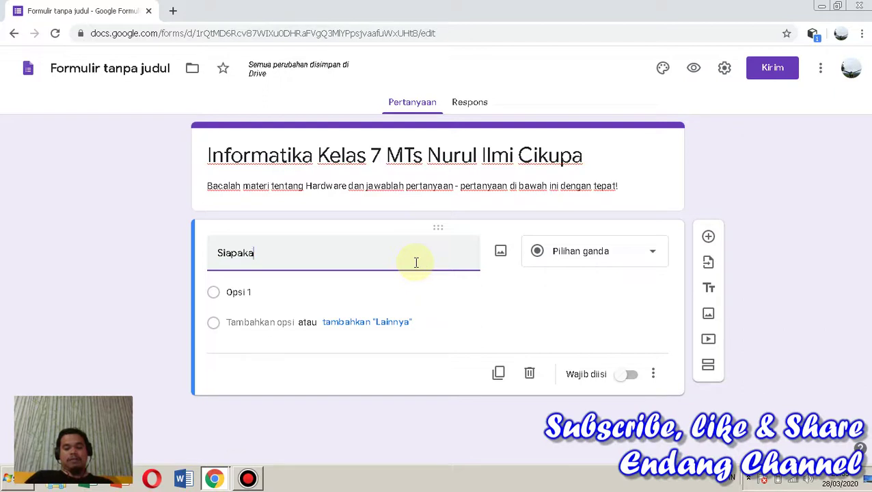
text(h penem)
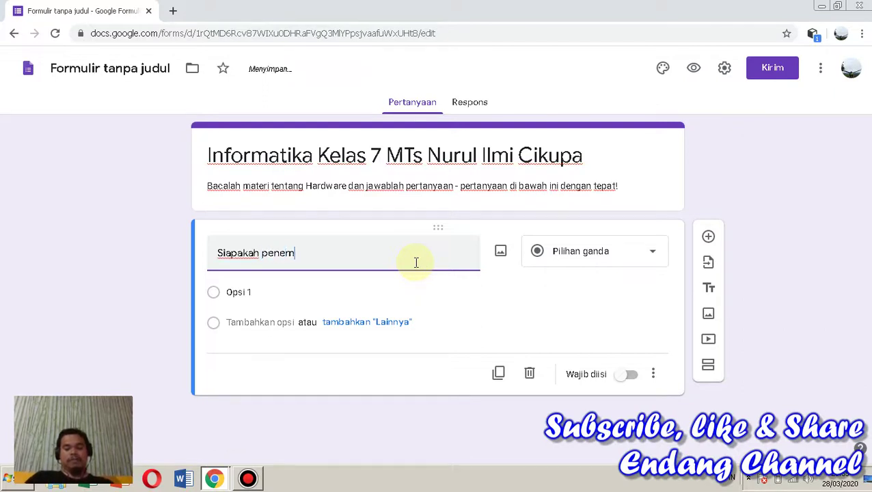
text(u ha)
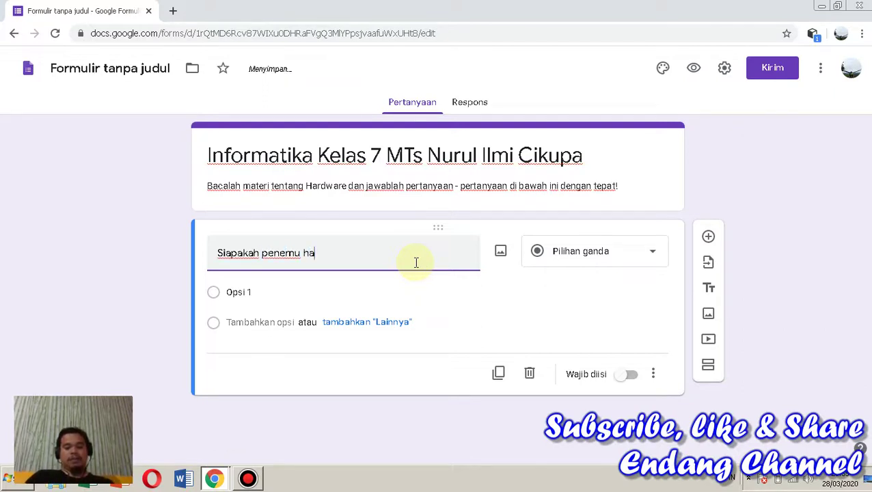
text(rdisk)
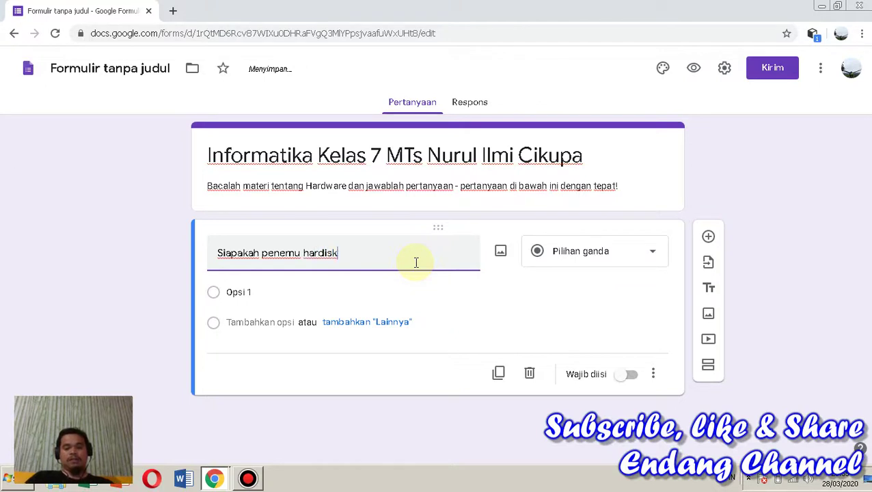
text(?)
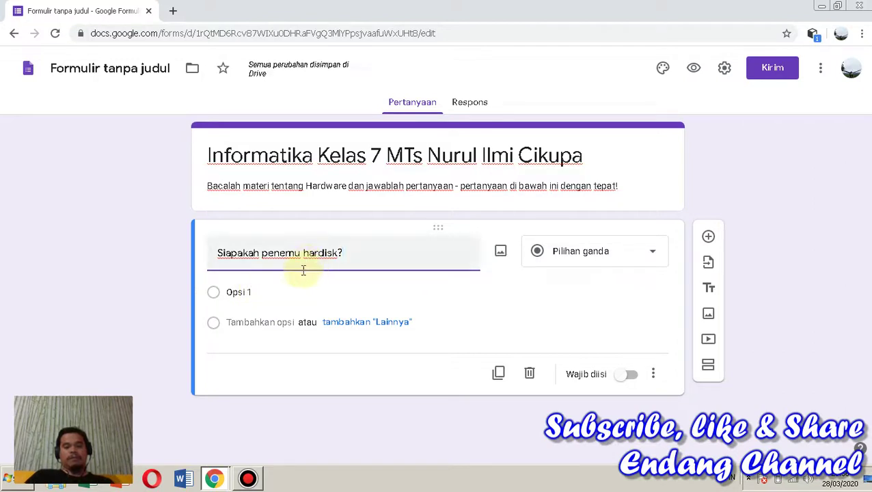
click(256, 291)
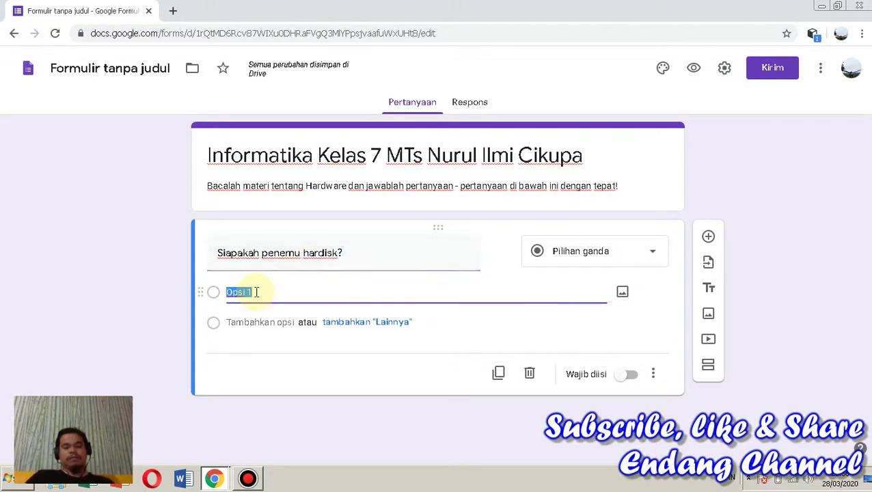
click(607, 252)
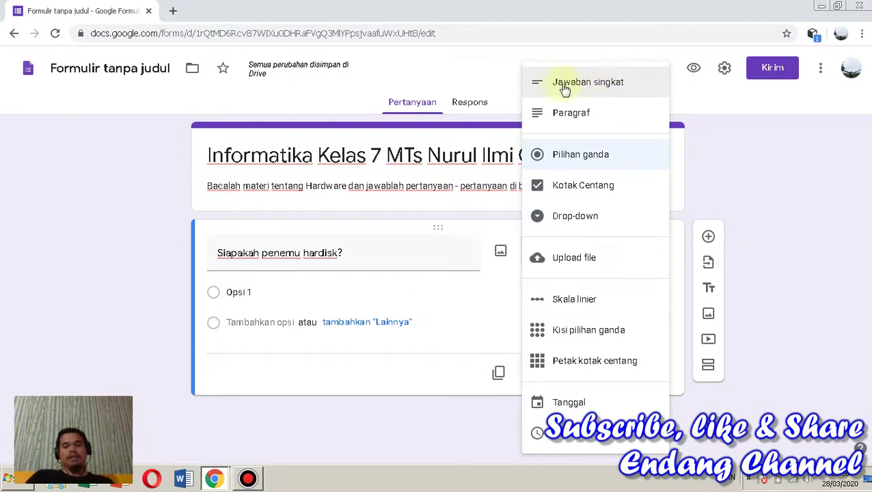
click(586, 160)
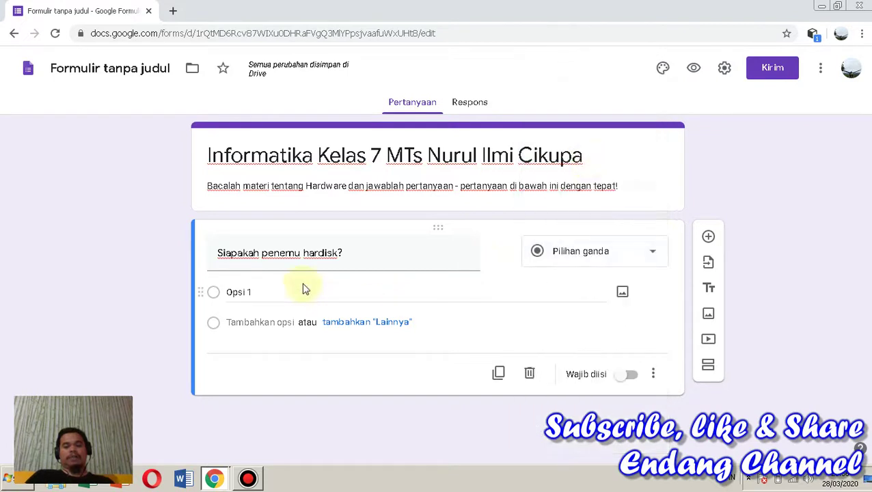
click(265, 291)
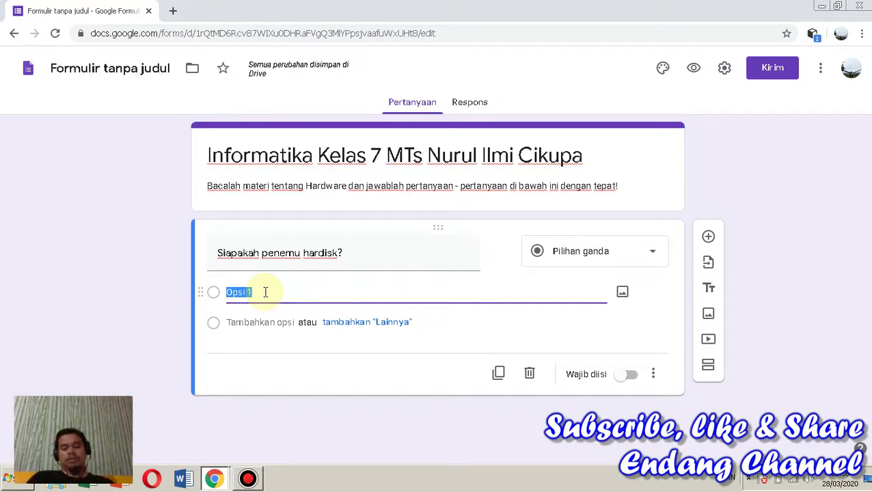
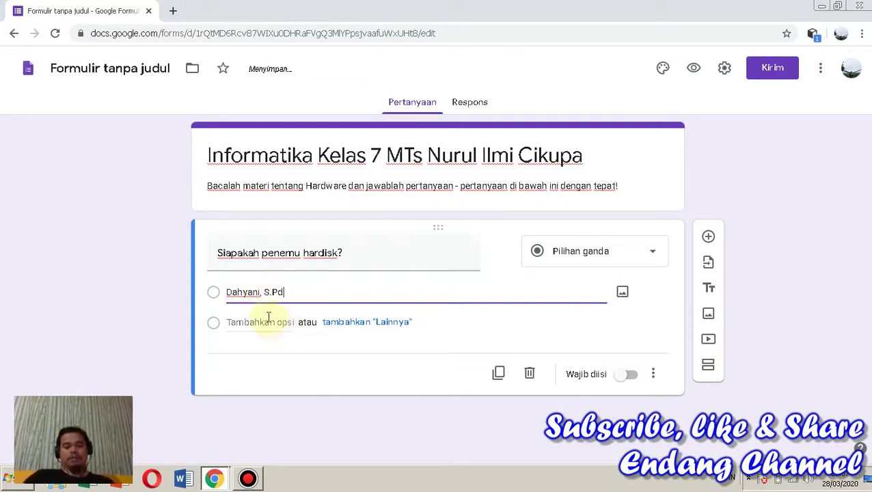
Fill four answer options with candidate inventor names, the last being the actual hard disk inventor
click(268, 322)
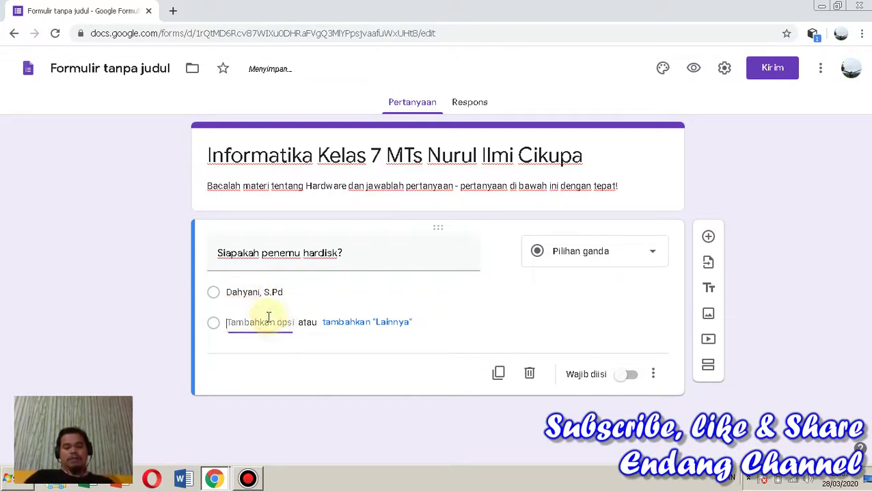
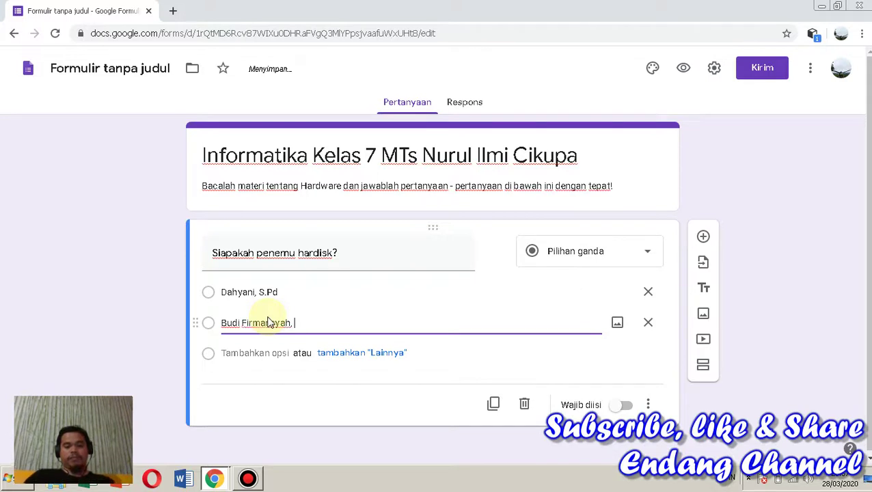
text(S.Pd)
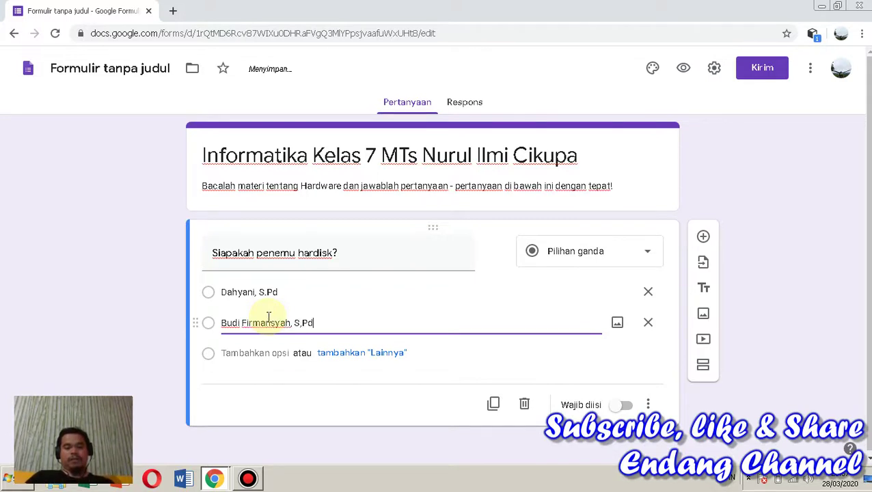
click(259, 352)
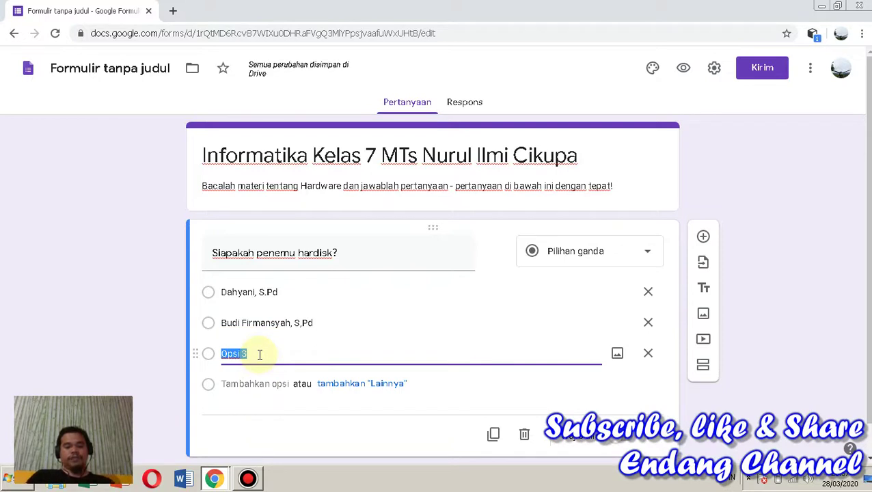
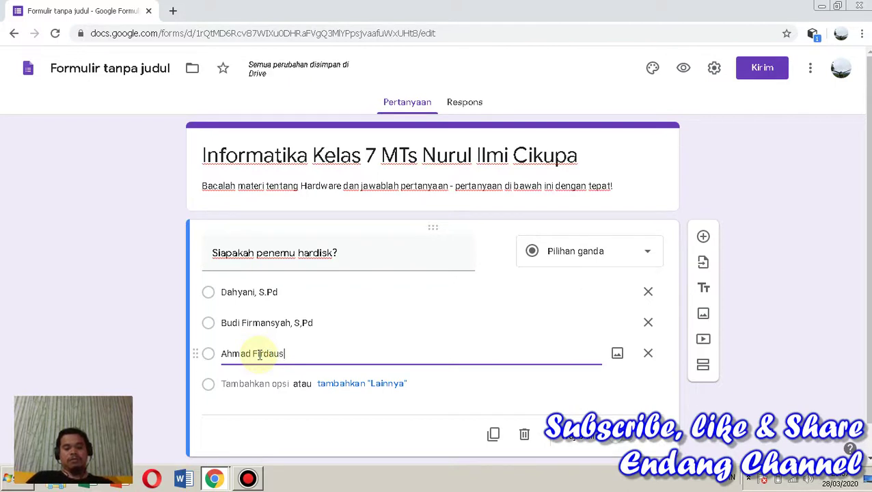
text( SS)
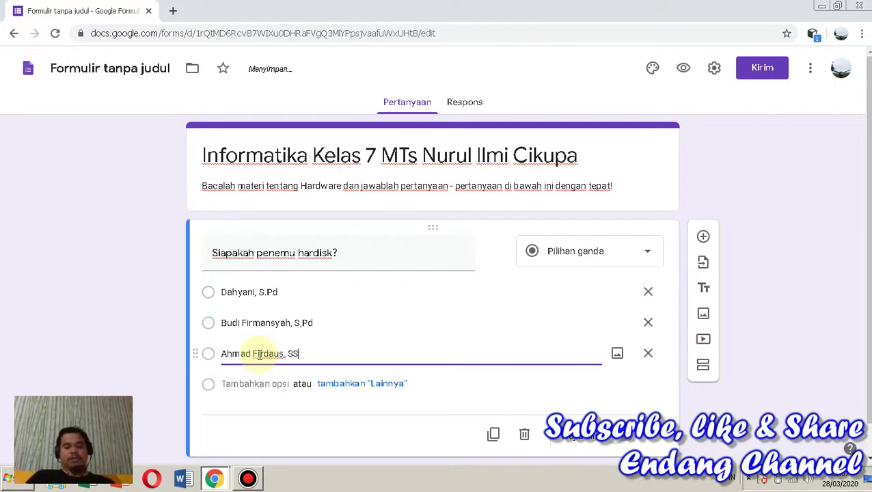
key(BackSpace)
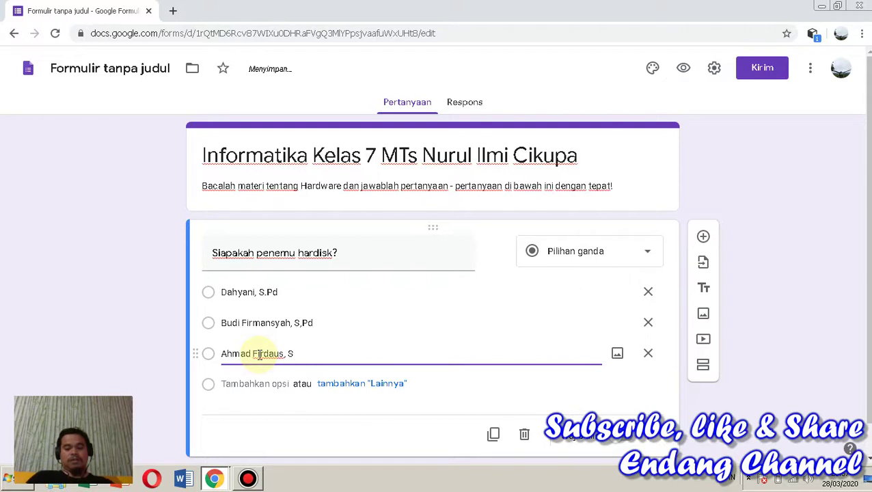
text(.Si)
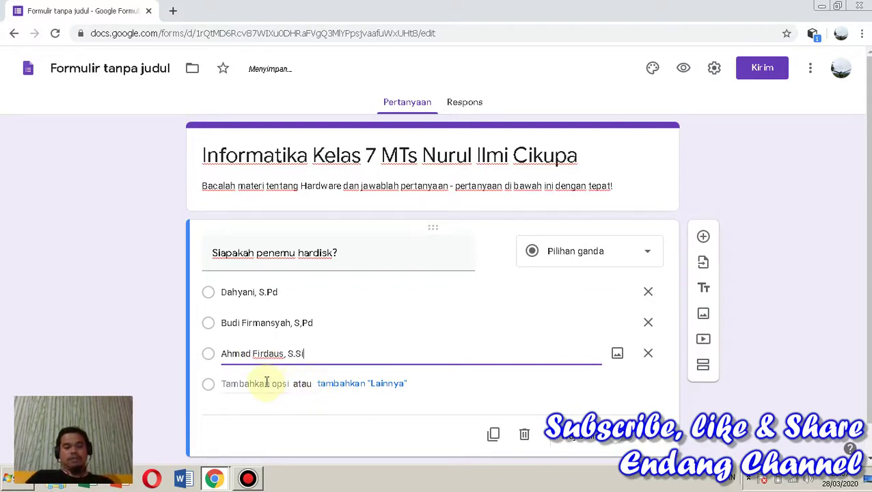
click(266, 382)
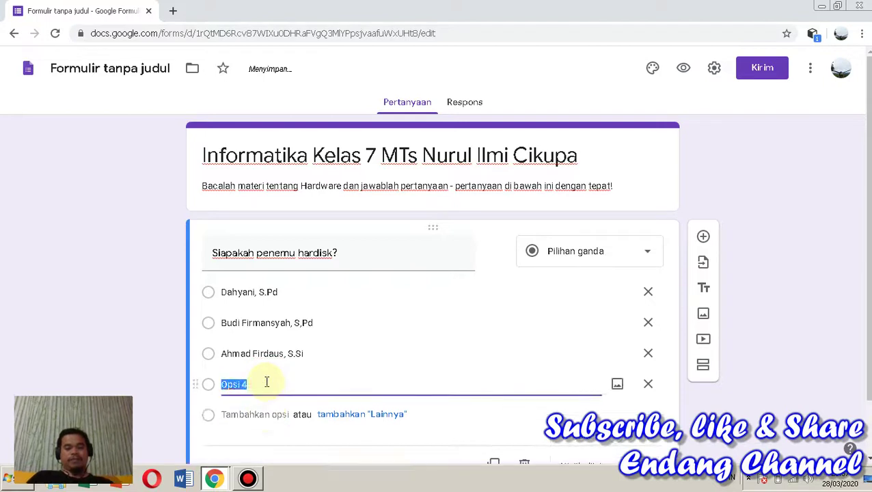
text(Re)
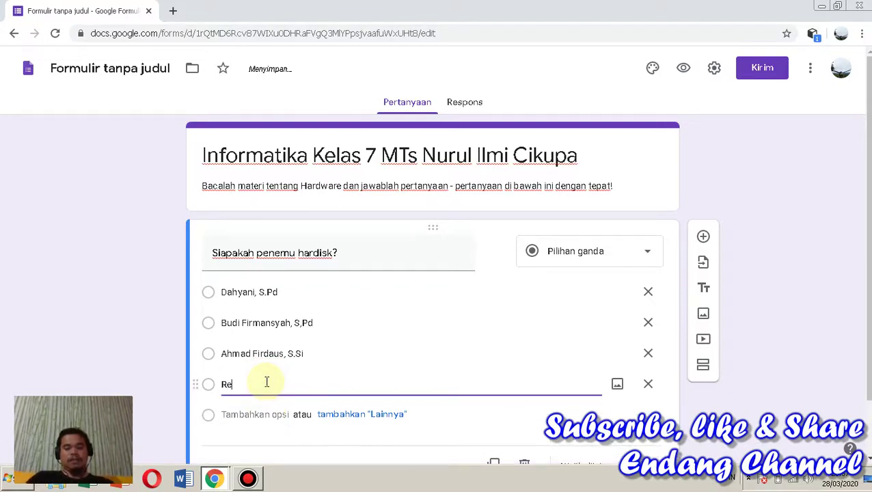
text(ynold B. )
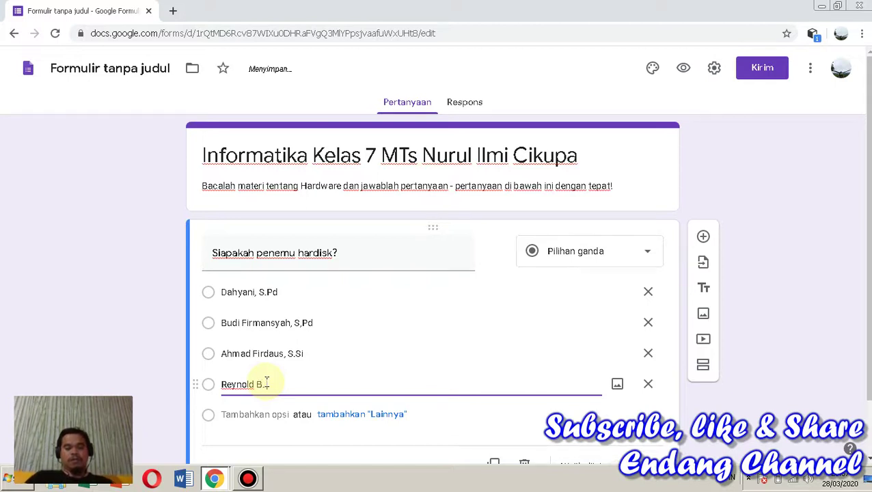
text(Johnso)
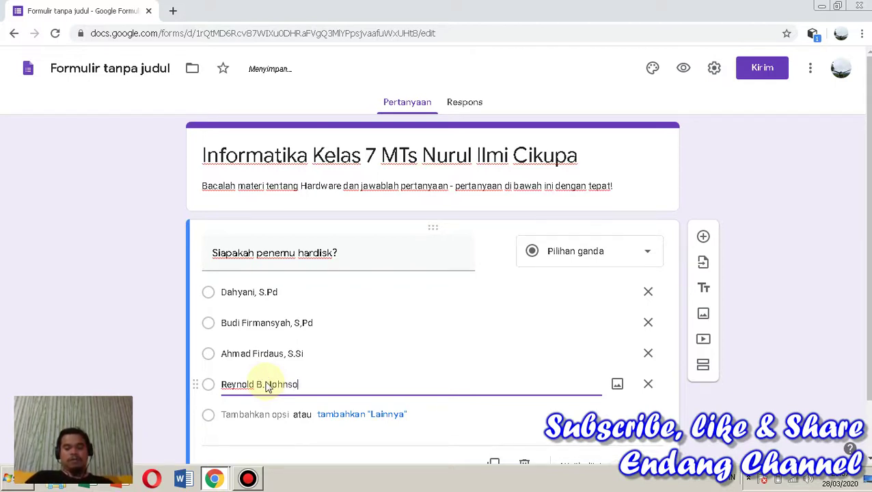
text(n)
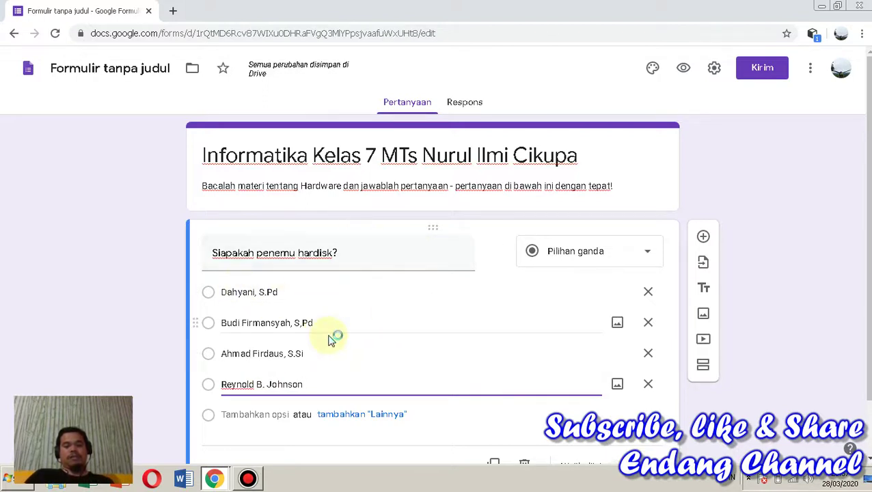
Switch on the Wajib diisi toggle for the hard disk question
scroll(432, 308, down, 1)
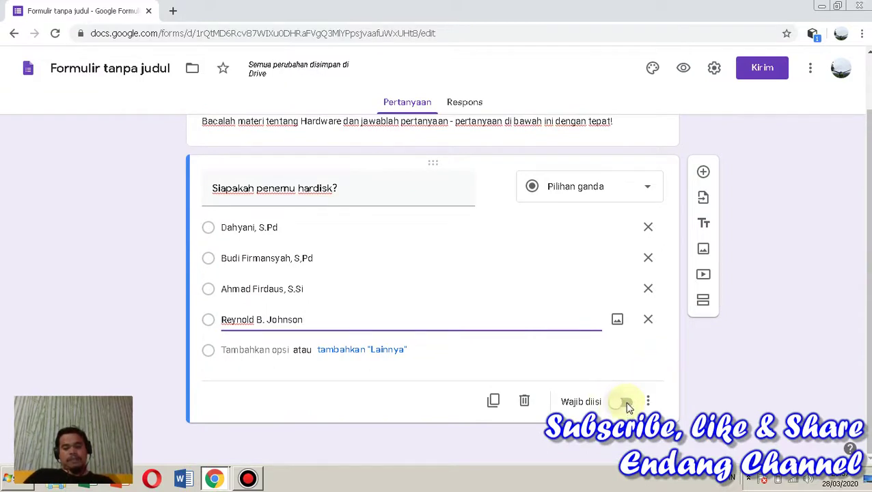
click(626, 402)
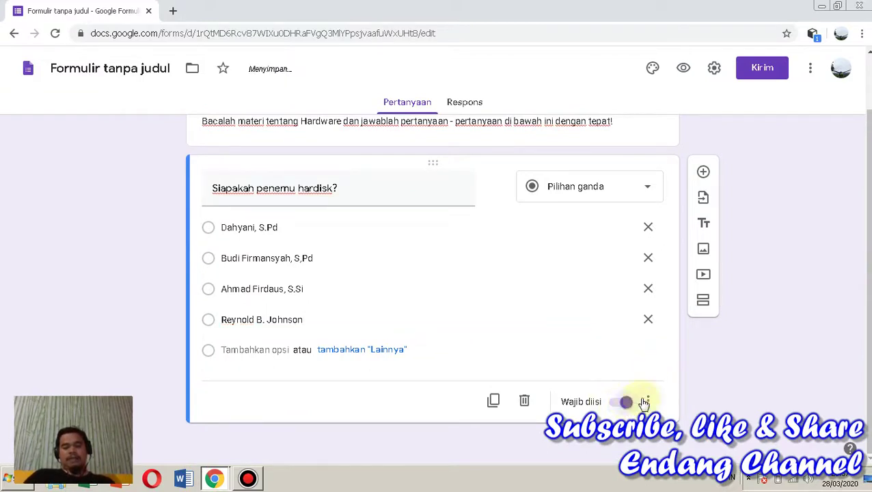
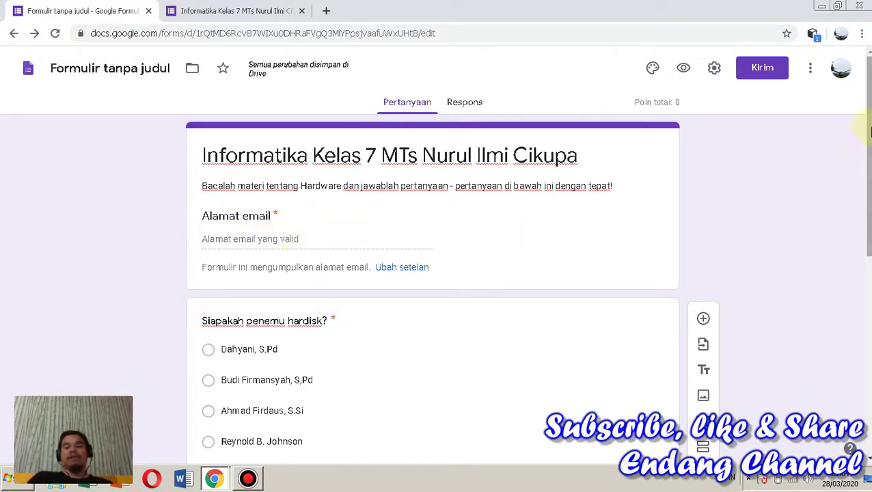
Scroll down and open the 'Siapakah penemu hardisk?' question card for editing
scroll(869, 132, down, 3)
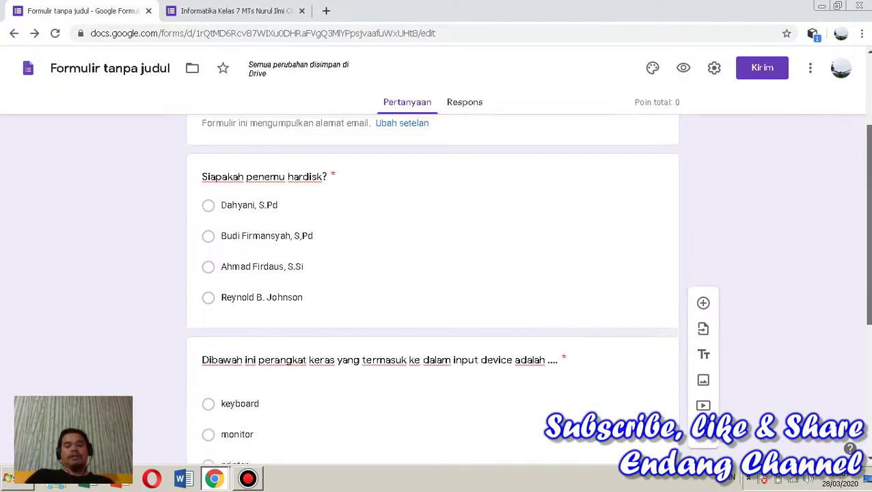
drag(869, 202, 869, 218)
click(331, 195)
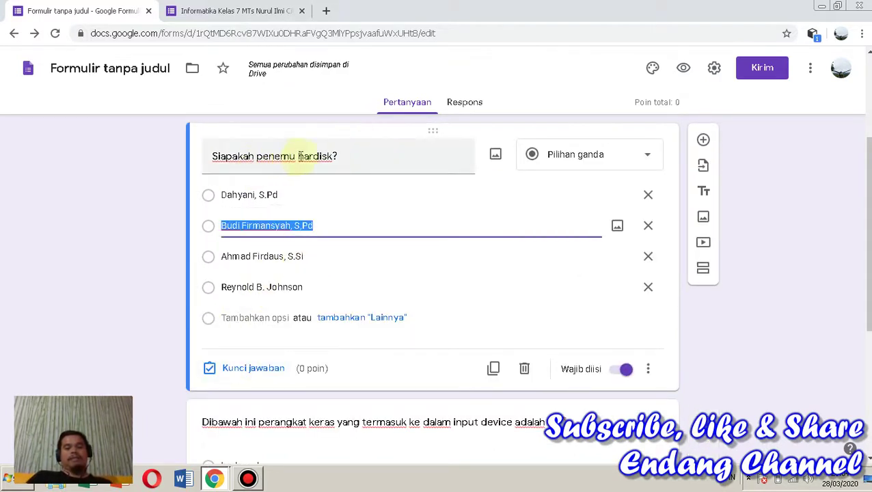
Set the hard-disk question's answer key to 25 points with Reynold B. Johnson as correct
click(253, 368)
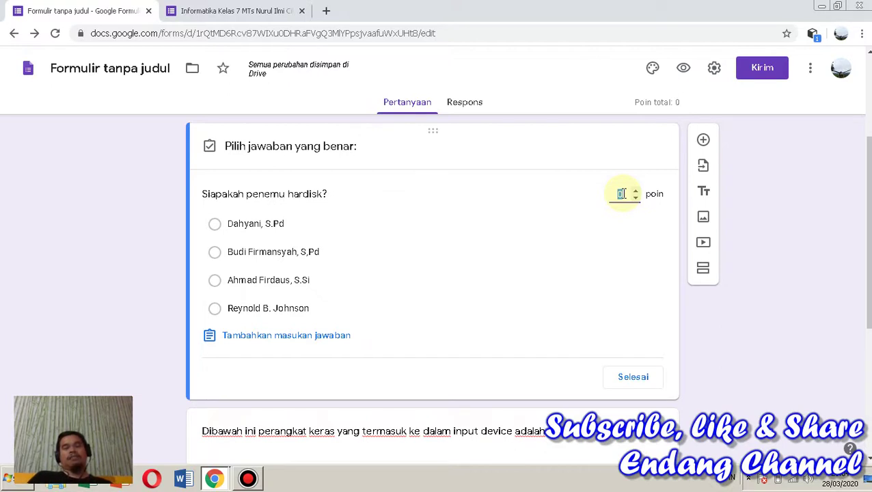
click(621, 194)
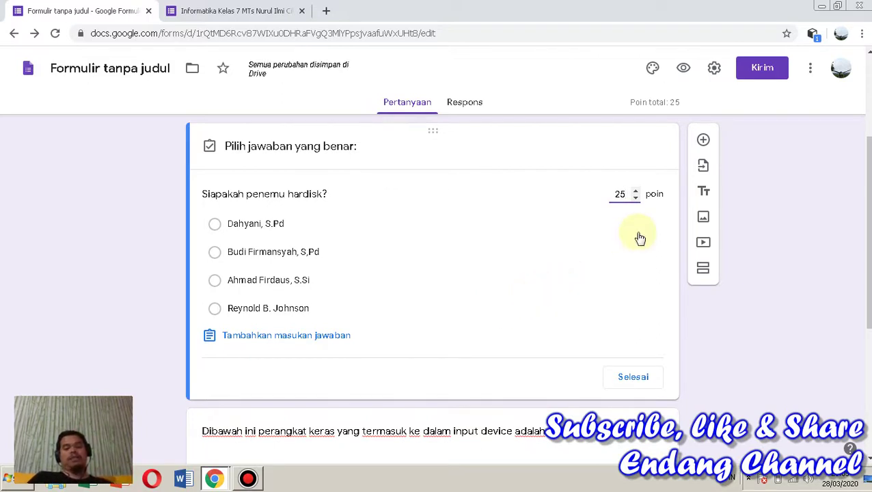
click(621, 195)
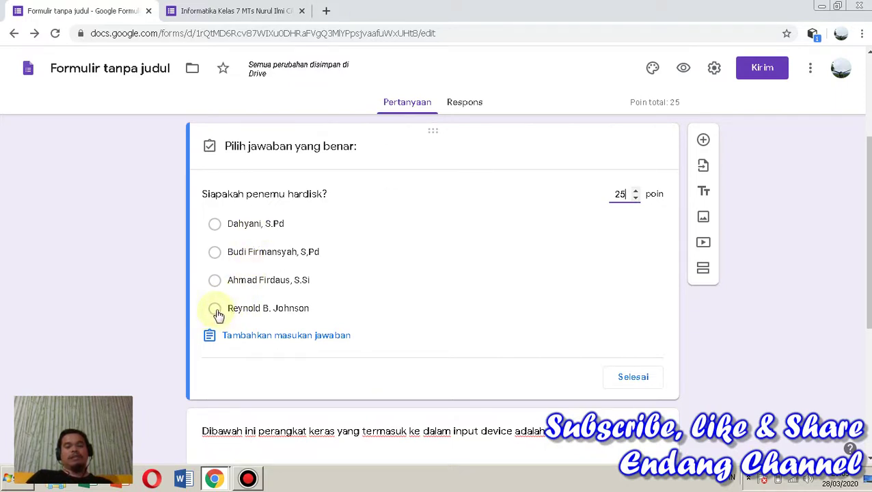
click(214, 310)
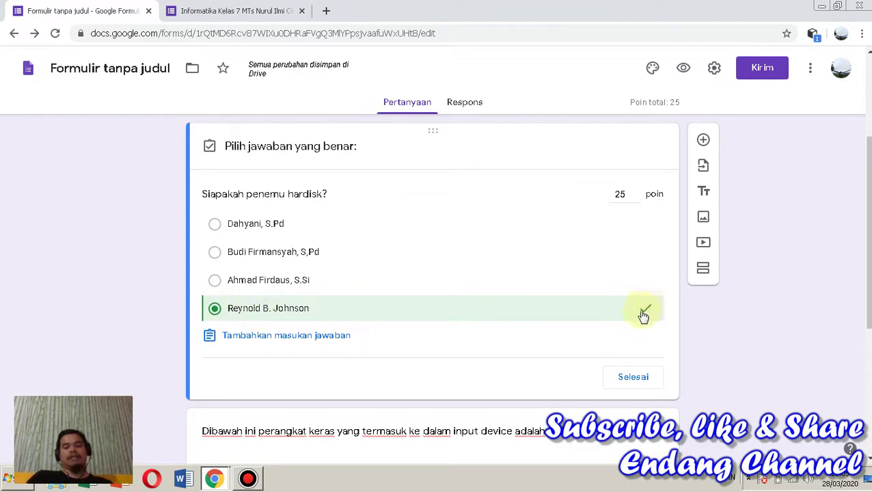
click(629, 380)
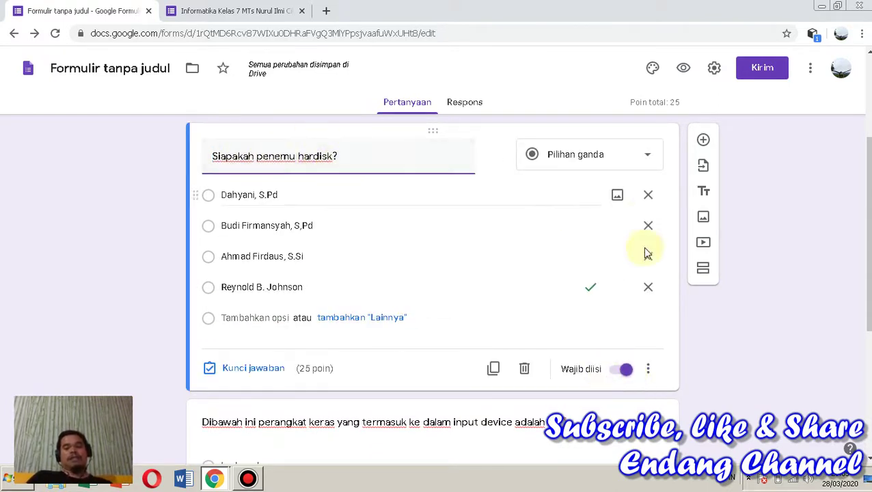
drag(868, 208, 868, 295)
Give the input-device question a 25-point answer key with keyboard as the correct answer
click(348, 313)
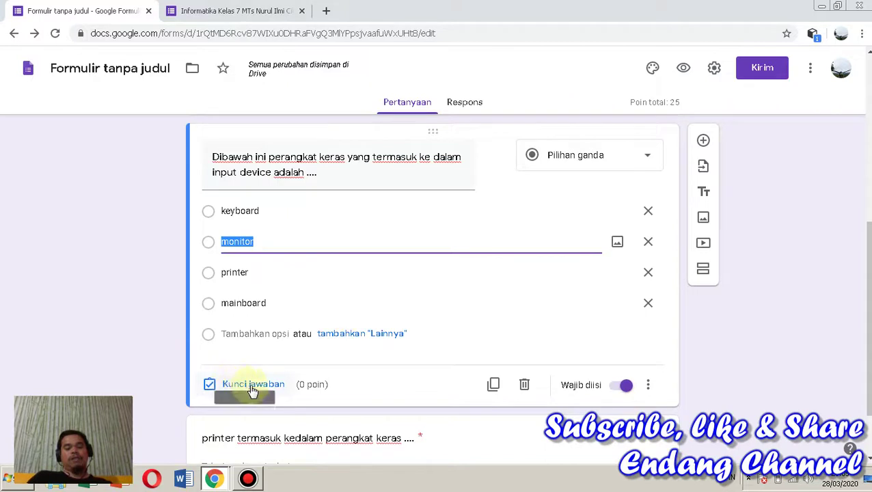
click(253, 387)
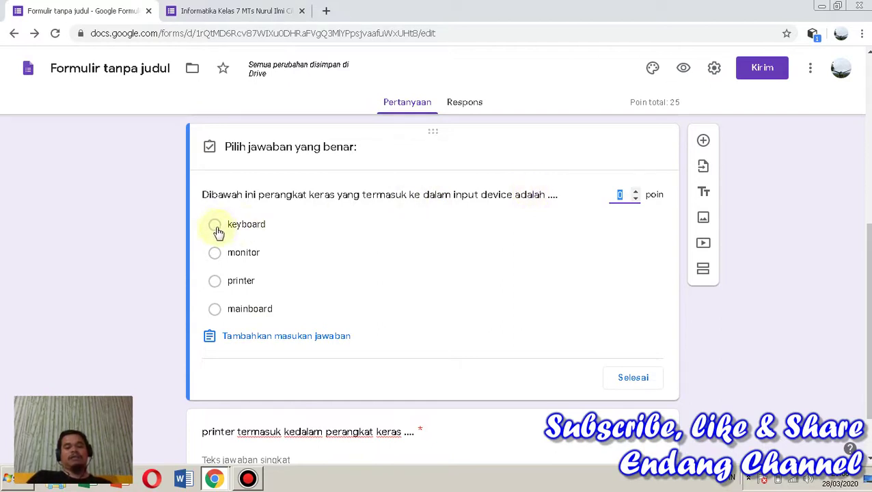
click(215, 226)
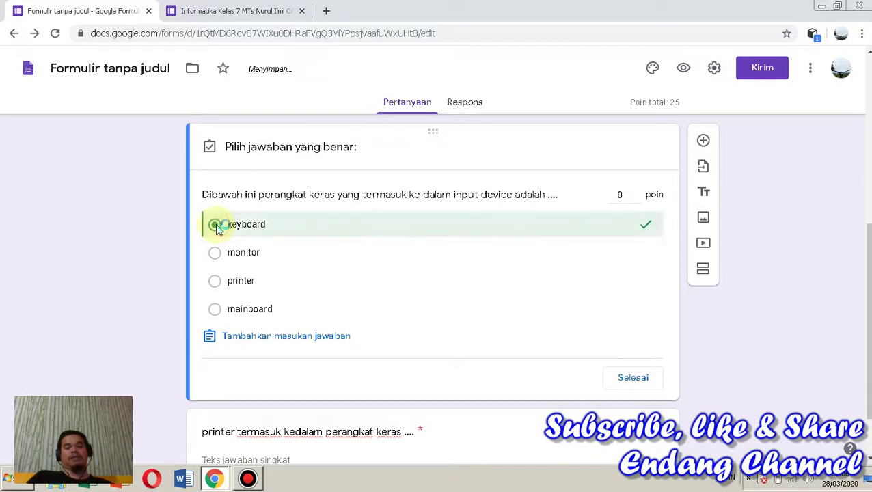
click(619, 195)
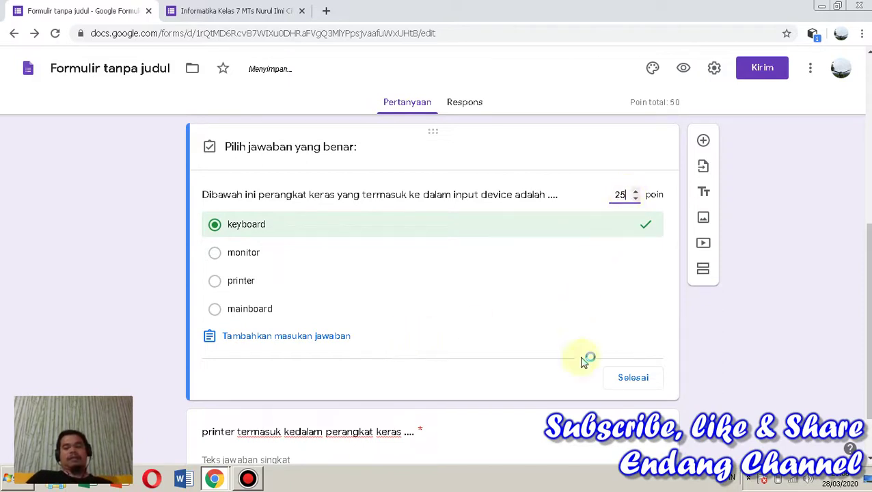
click(628, 381)
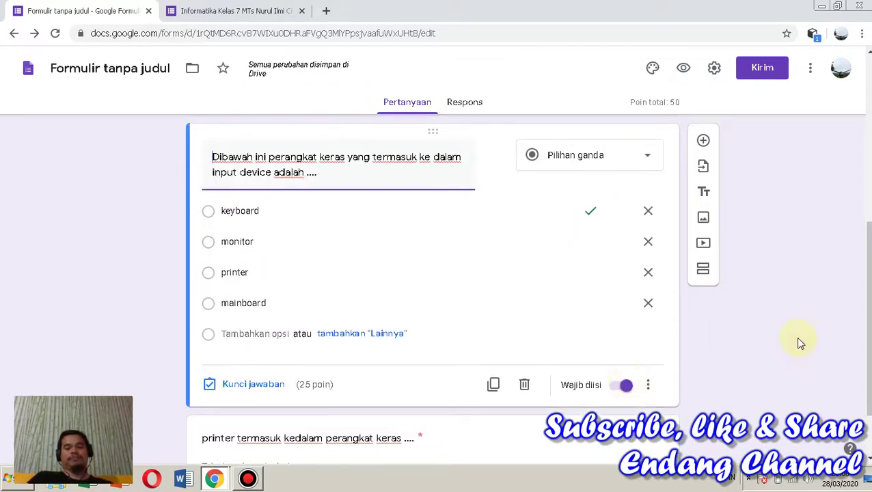
scroll(866, 314, down, 1)
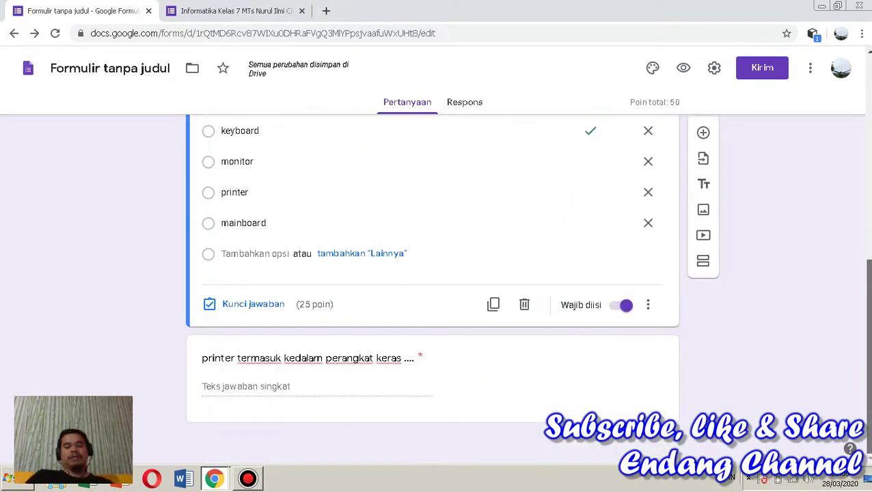
click(299, 388)
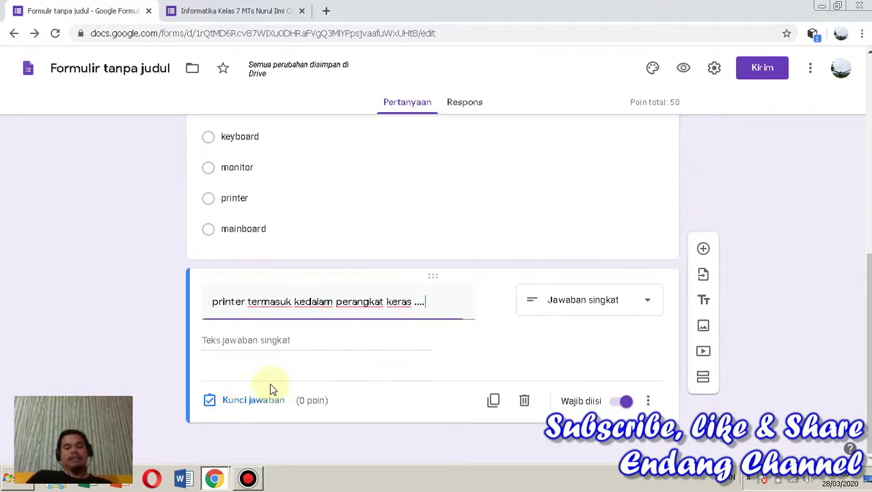
Key the printer question at 50 points, accepting 'output device' and 'alat keluaran', others incorrect
click(239, 403)
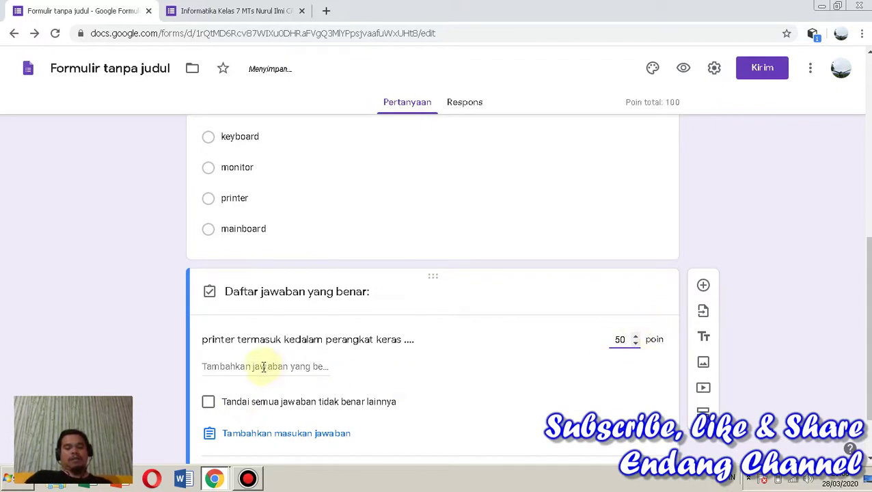
drag(866, 286, 868, 322)
click(272, 289)
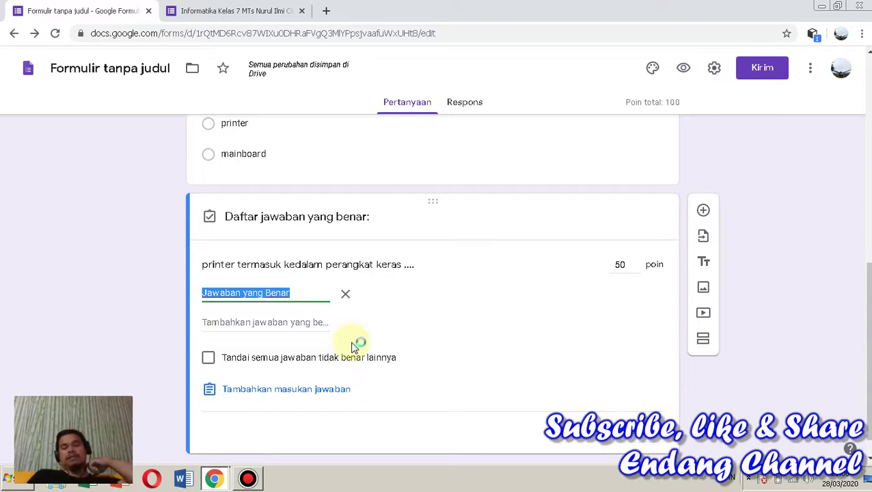
text(out)
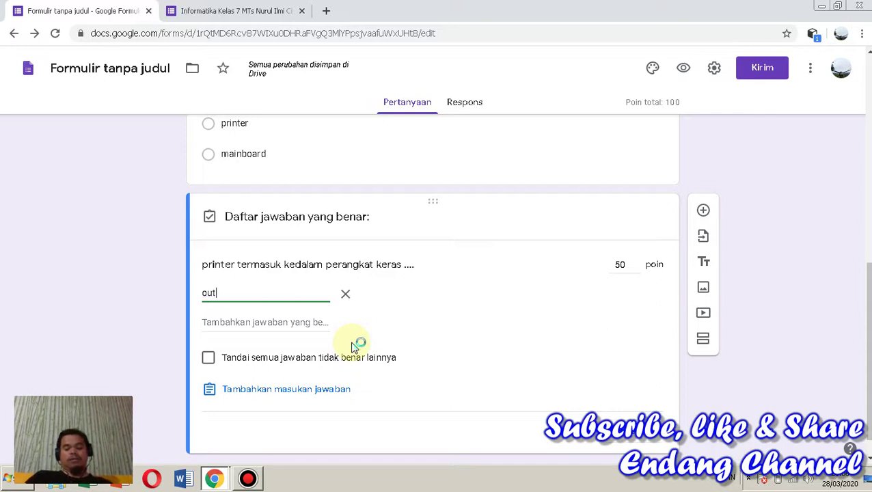
text(put de)
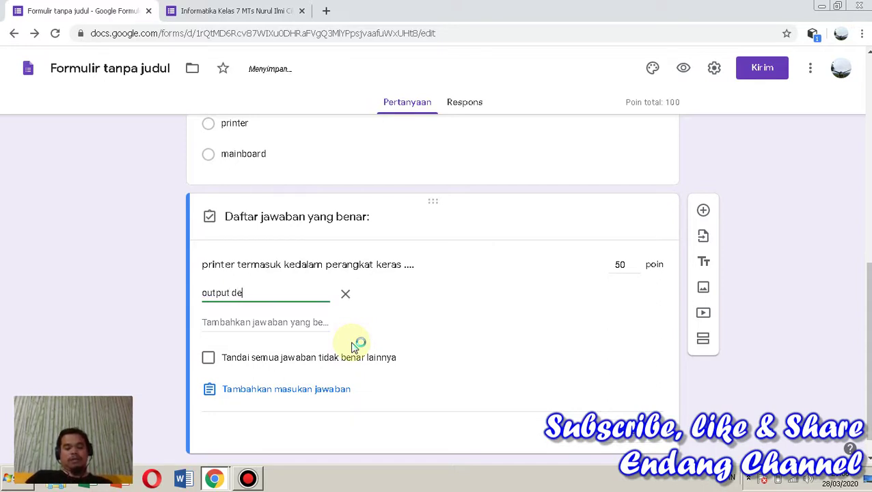
text(vice)
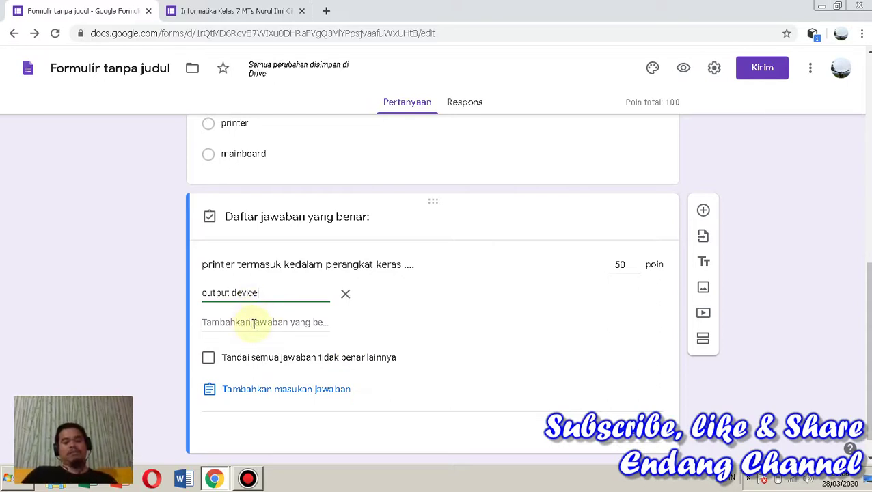
click(253, 324)
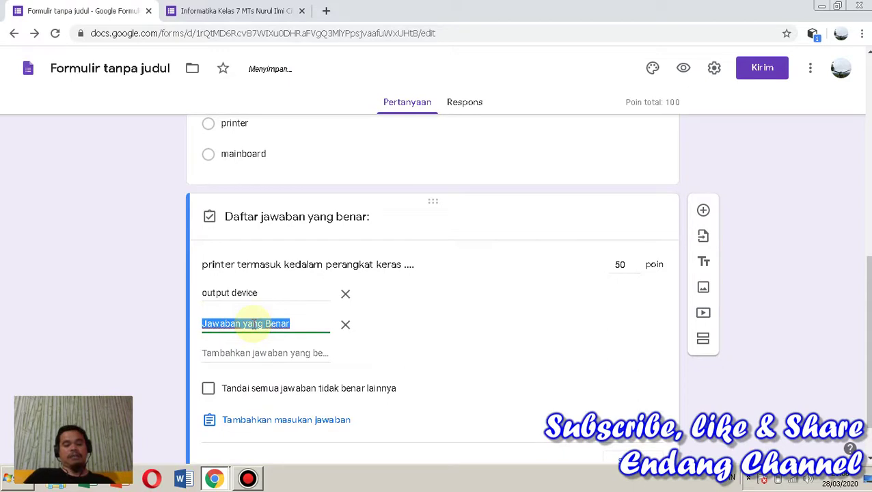
text(alat)
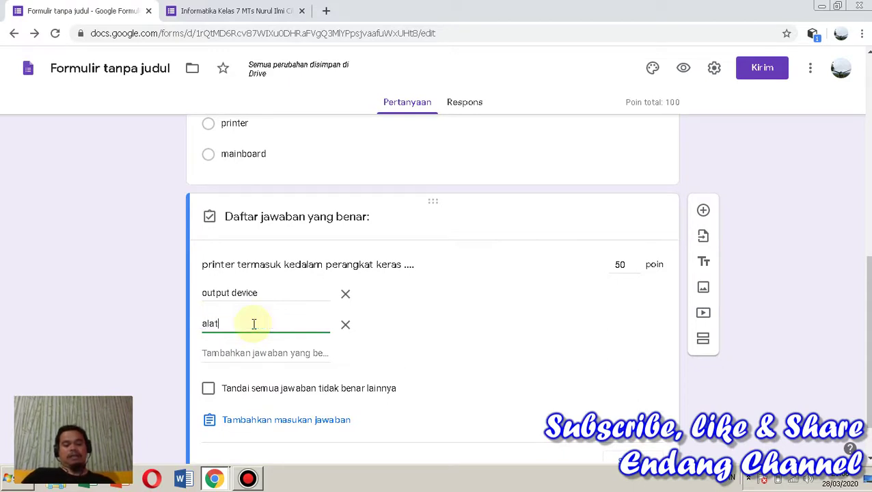
text( keluaran)
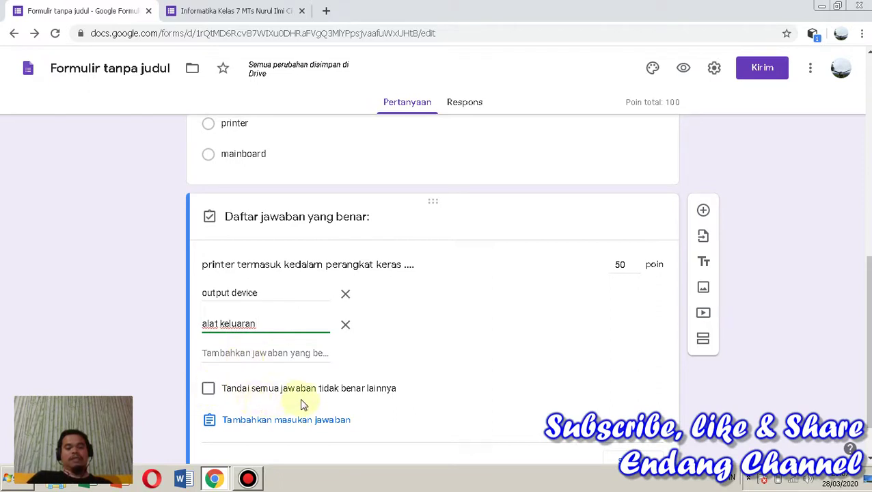
click(209, 389)
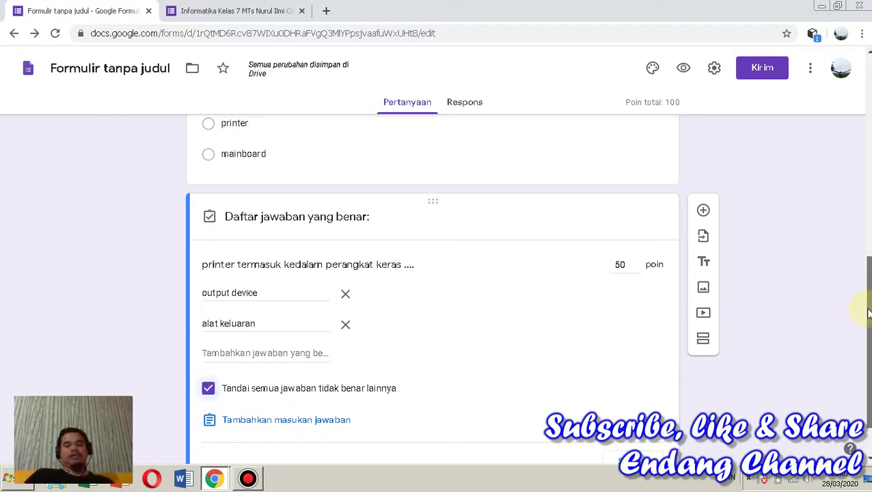
scroll(865, 301, down, 1)
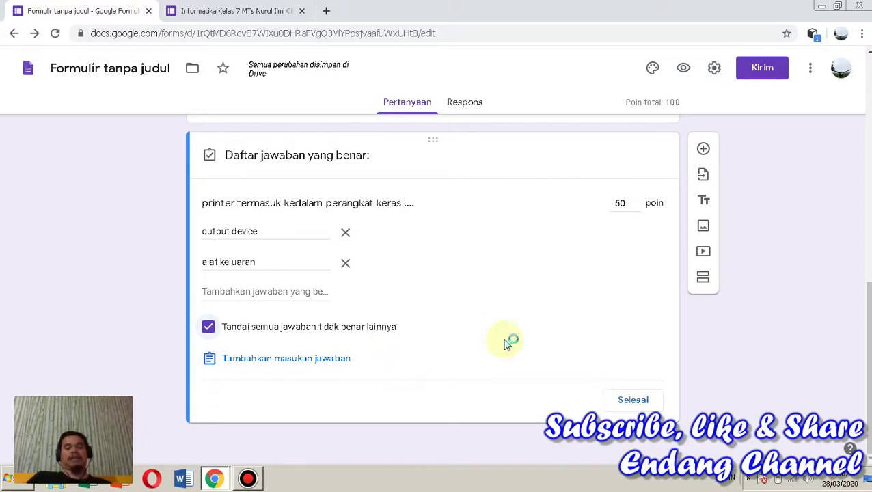
click(634, 401)
Close the printer question's answer key and insert a new question below it
click(627, 401)
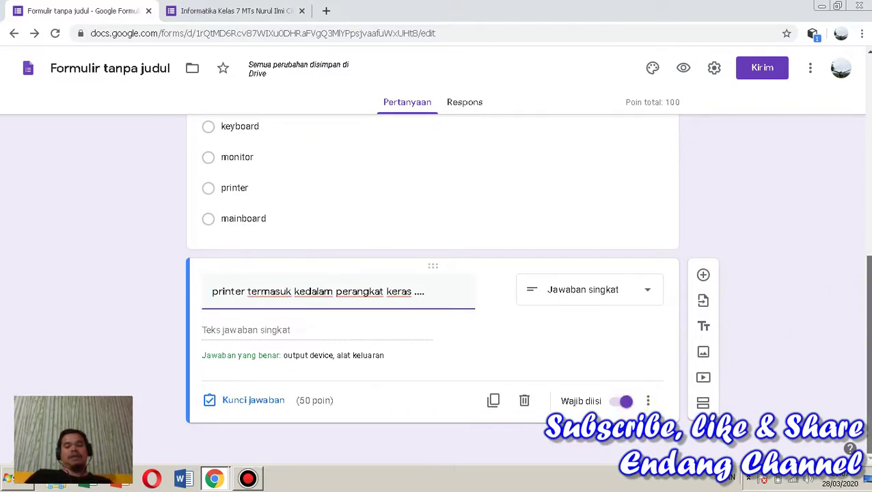
scroll(433, 287, up, 10)
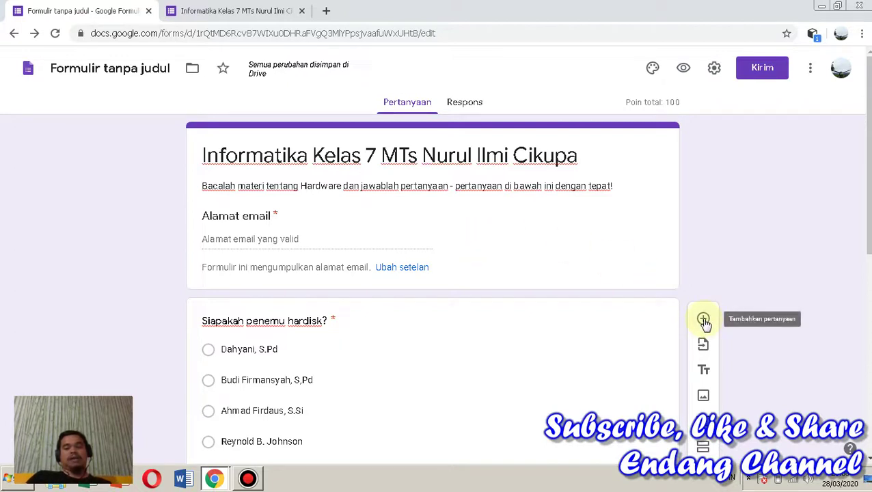
click(704, 320)
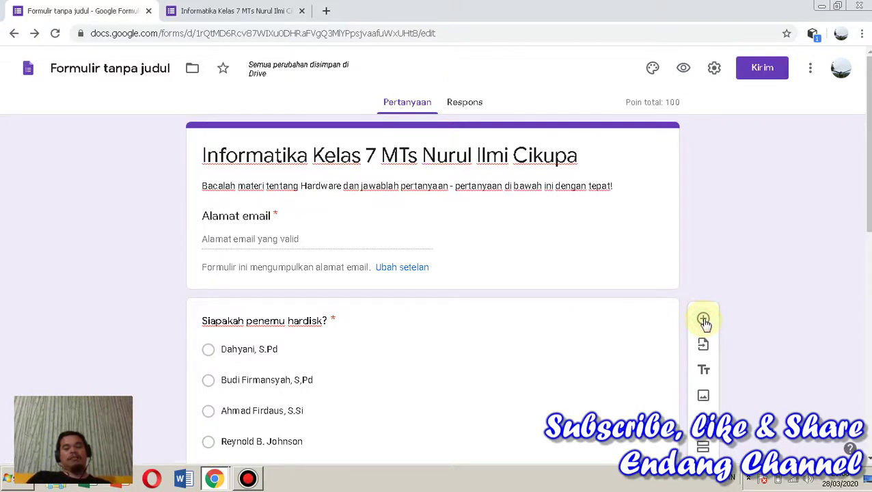
drag(862, 200, 858, 418)
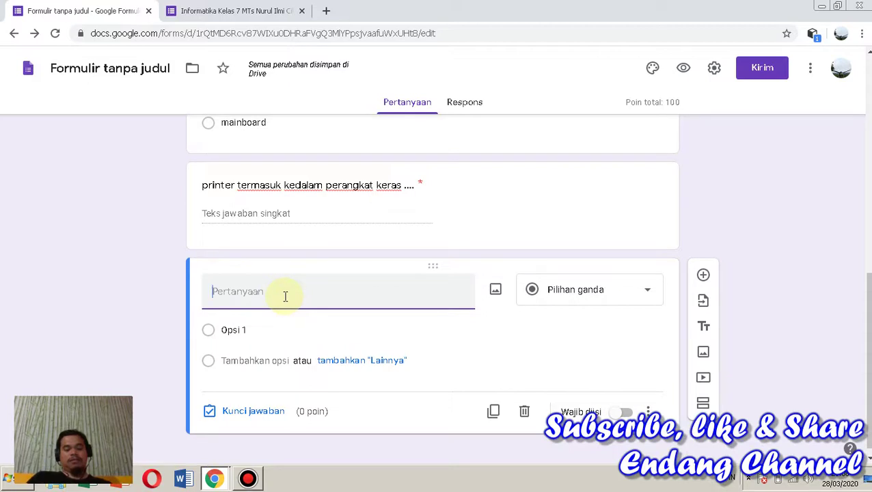
Title the new question 'Nama :', keep it at 0 points, and make it required
text(Nama)
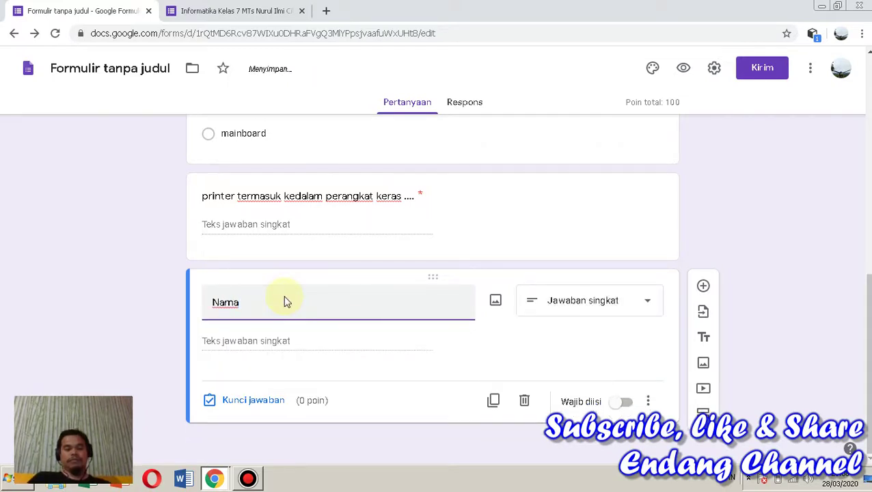
text( :)
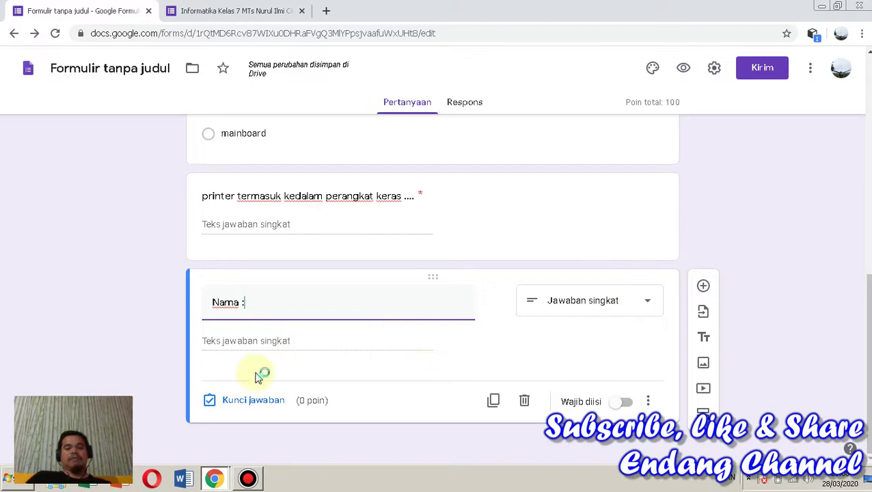
click(260, 405)
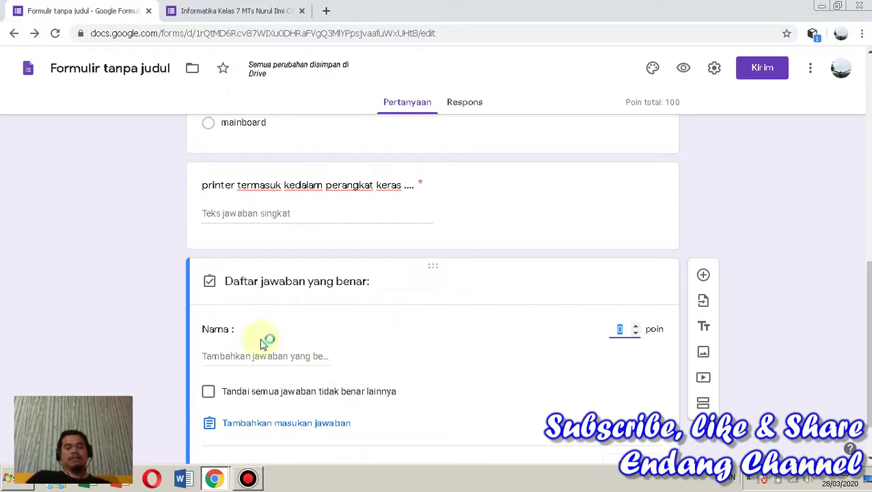
click(620, 329)
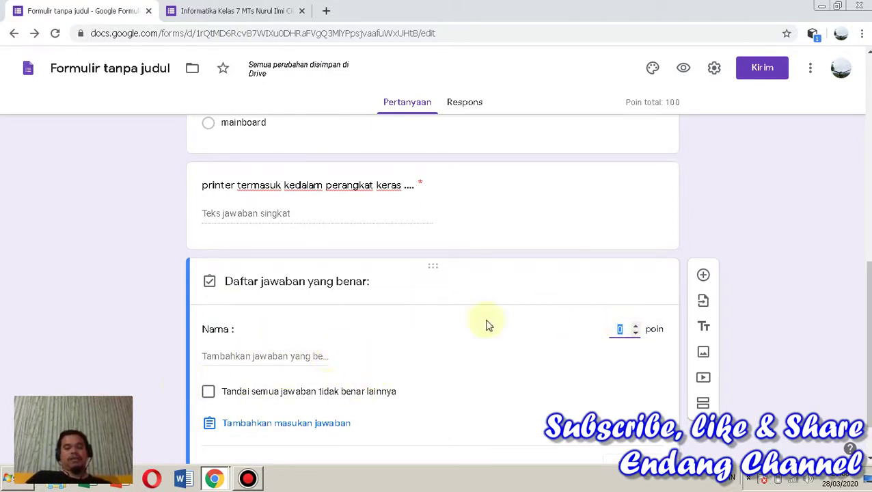
drag(866, 269, 866, 294)
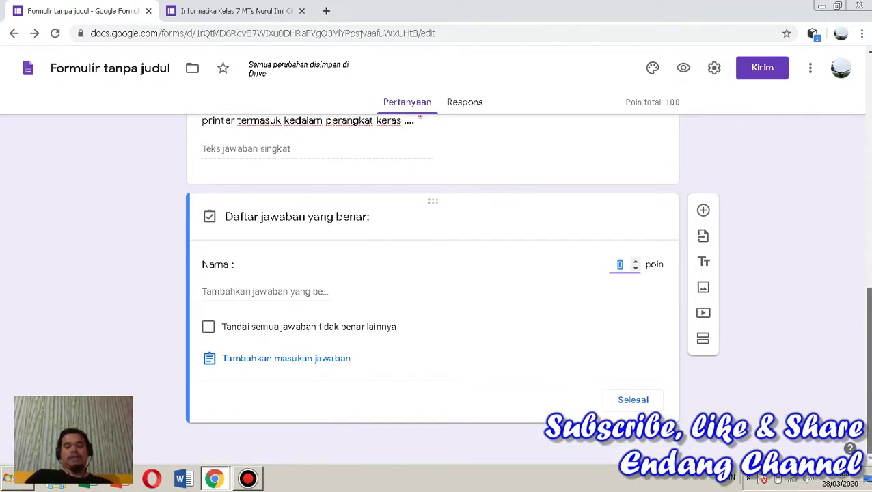
click(632, 400)
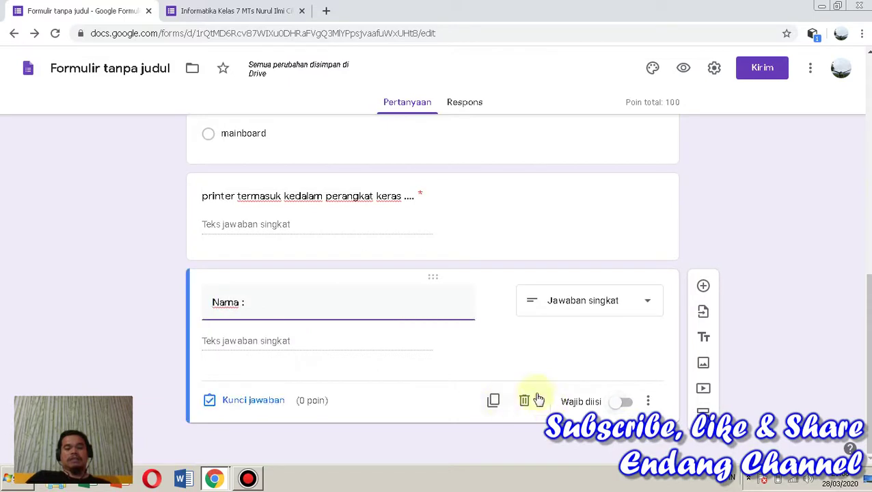
click(619, 403)
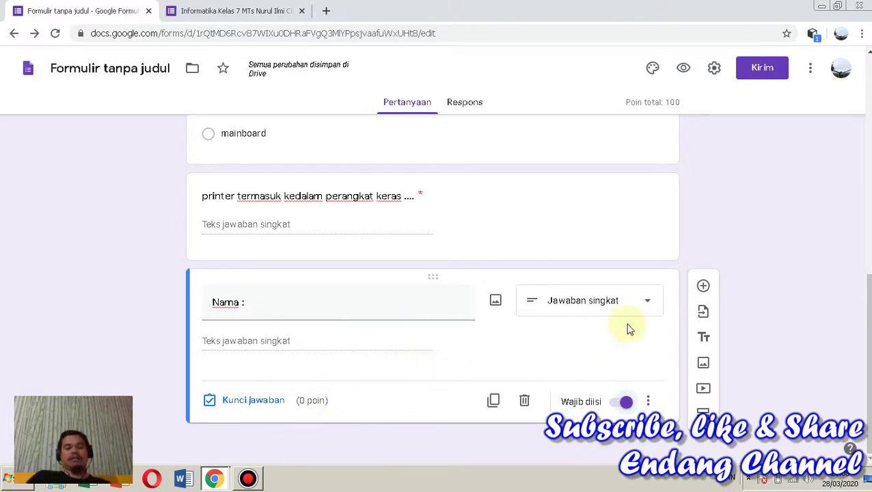
Add a question titled 'Kelas' and set its type to multiple choice
click(704, 288)
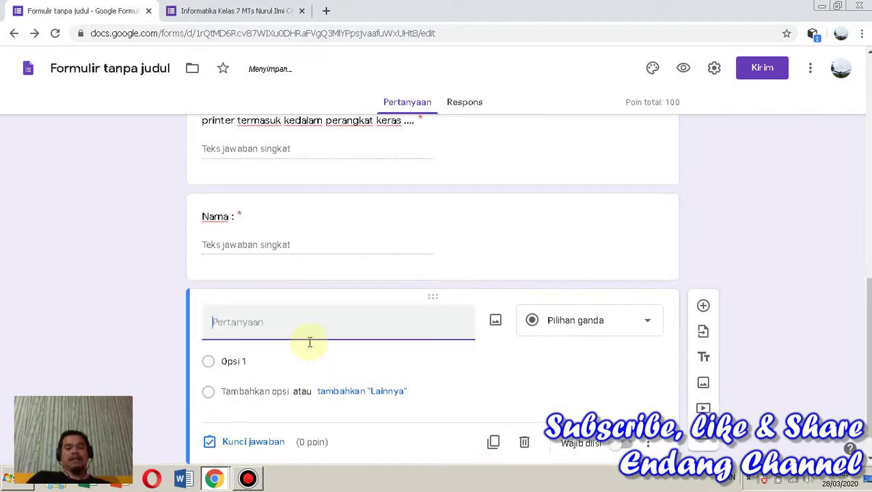
text(Kela)
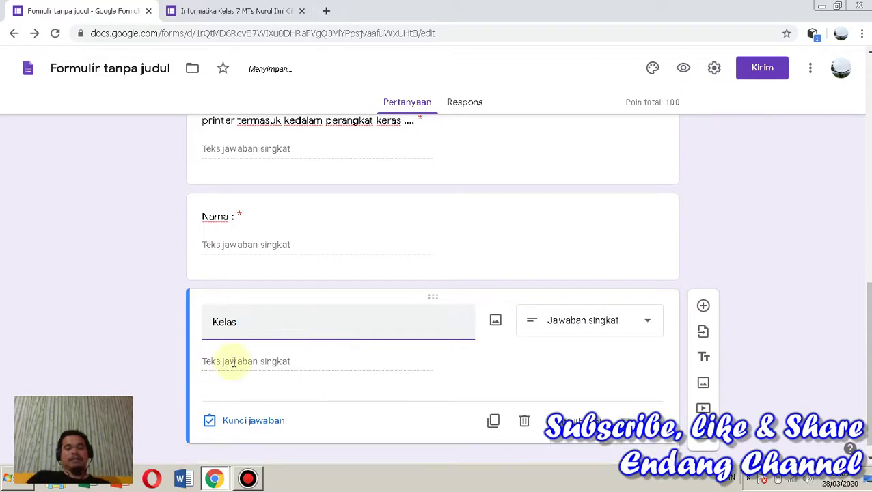
text(s)
click(588, 323)
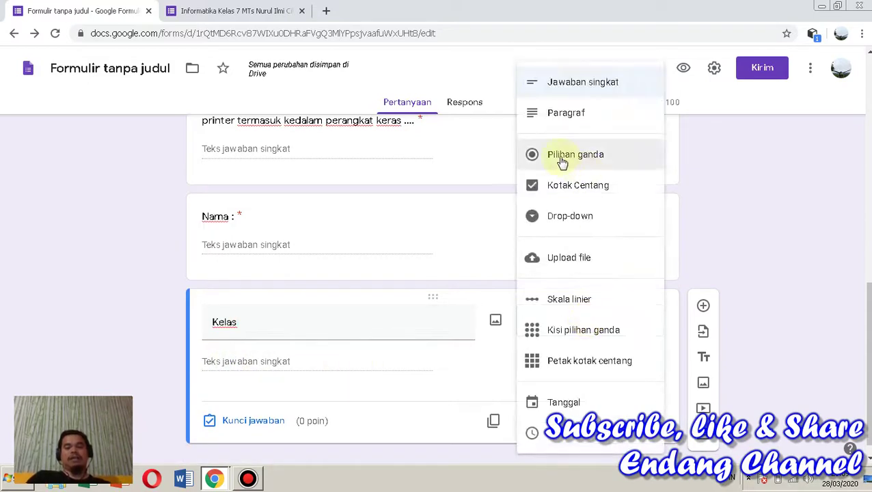
click(563, 163)
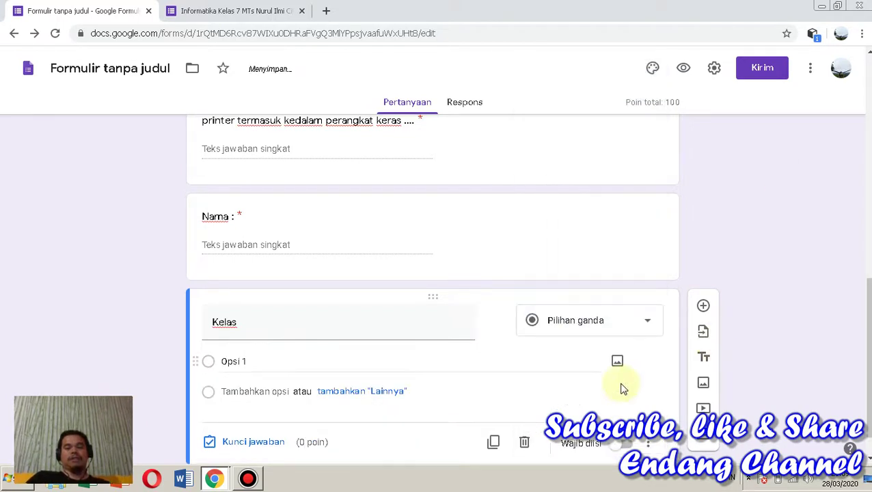
Enter the answer options 7.1, 7.2, 7.3, 7.4, 7.5 and 7.6
click(255, 361)
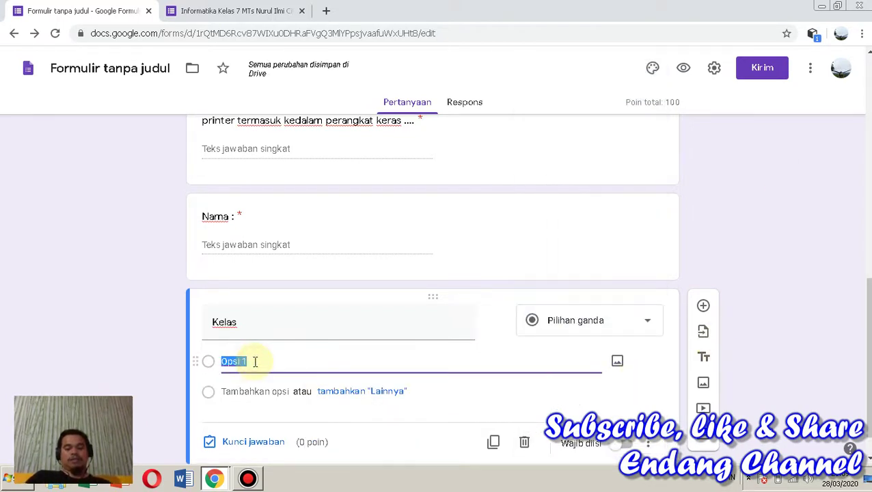
text(71)
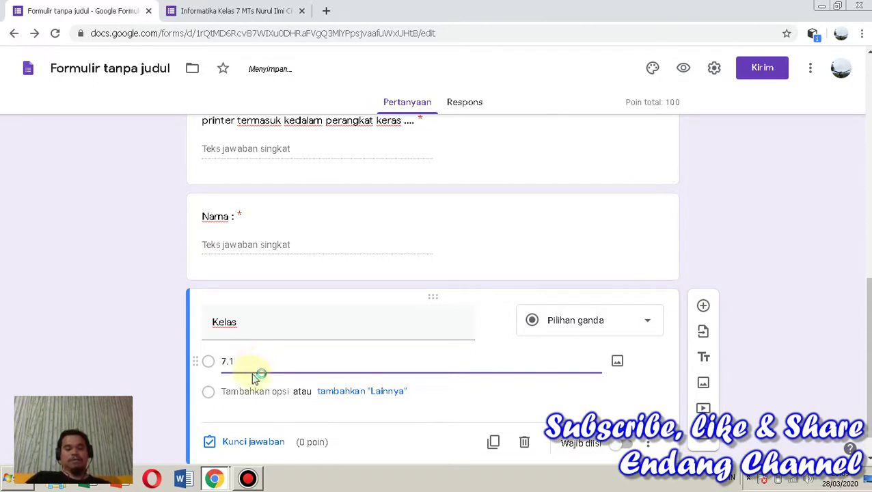
click(236, 391)
text(7.2)
click(239, 420)
text(7.3)
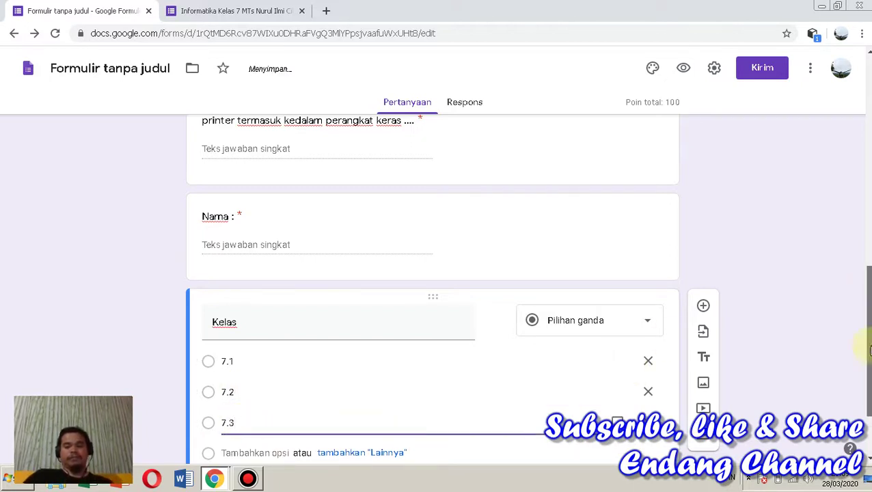
scroll(866, 328, down, 2)
click(247, 349)
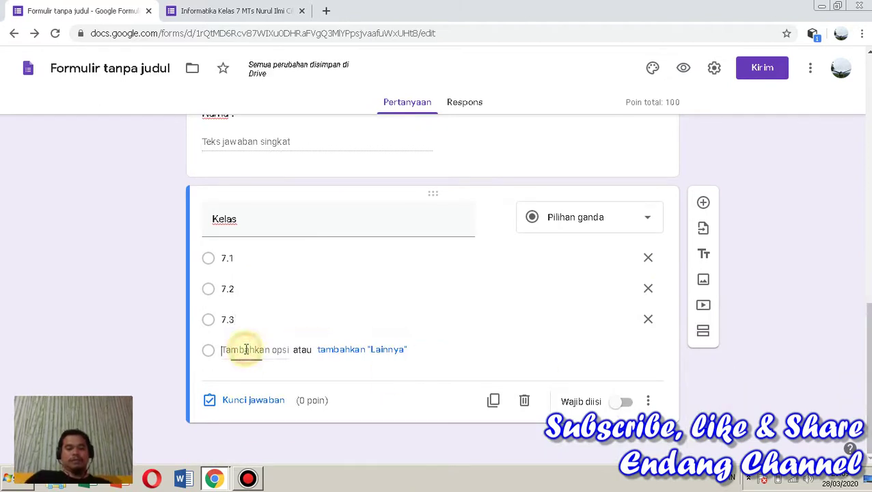
text(7.4)
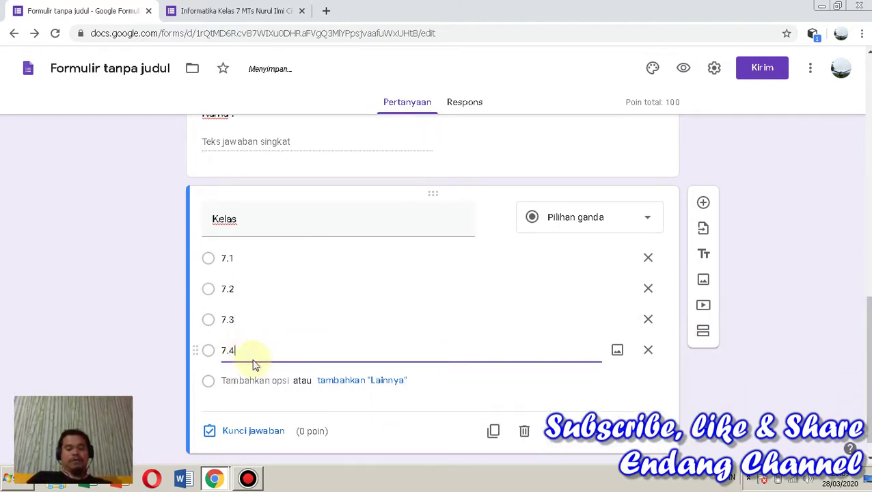
click(235, 381)
text(7.5)
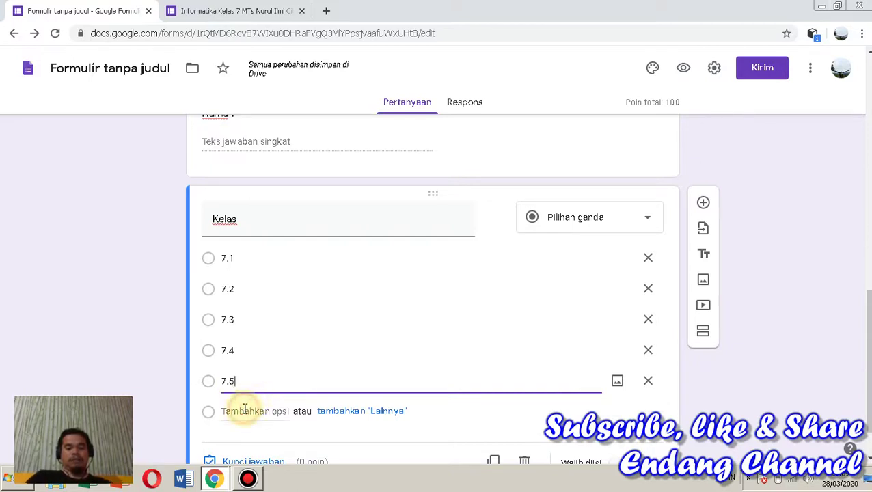
click(244, 410)
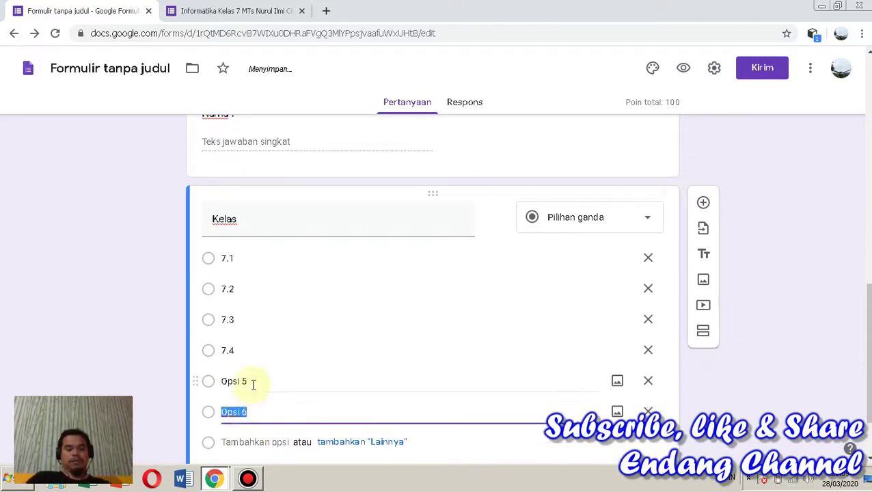
click(251, 381)
text(7.5)
click(253, 408)
text(7.6)
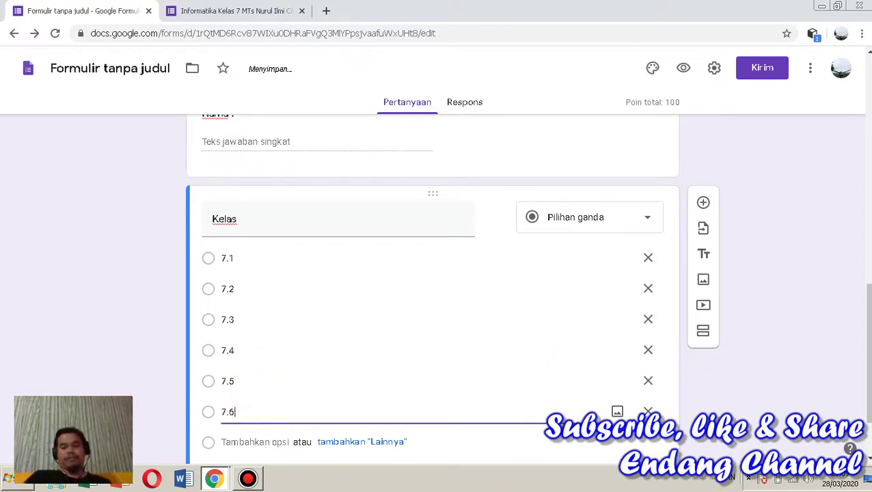
Change the title to 'Kelas :' and make the question required
scroll(483, 281, down, 1)
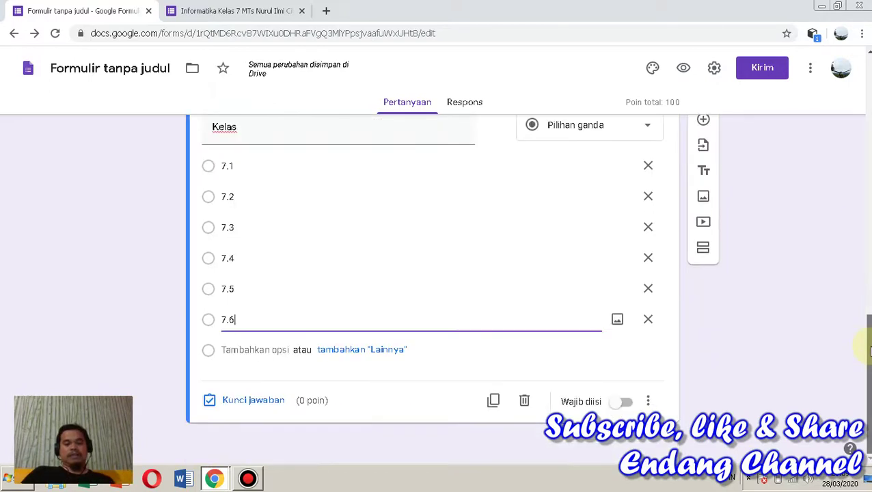
double_click(276, 128)
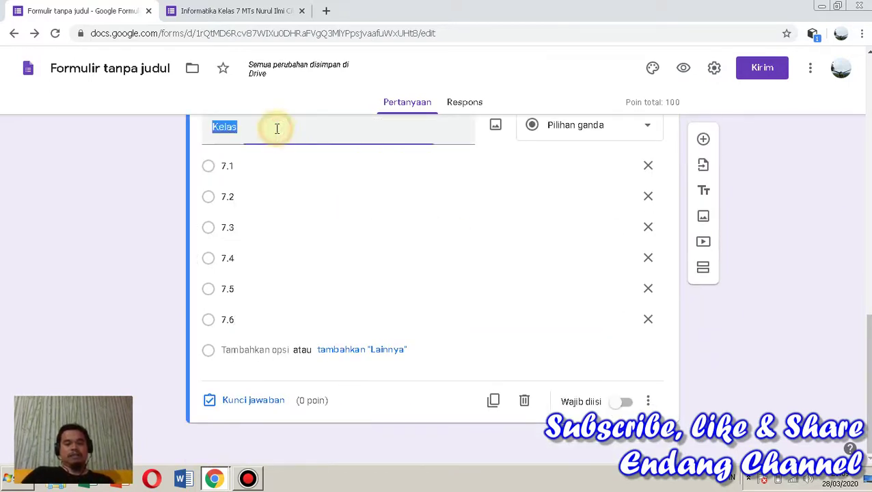
click(277, 128)
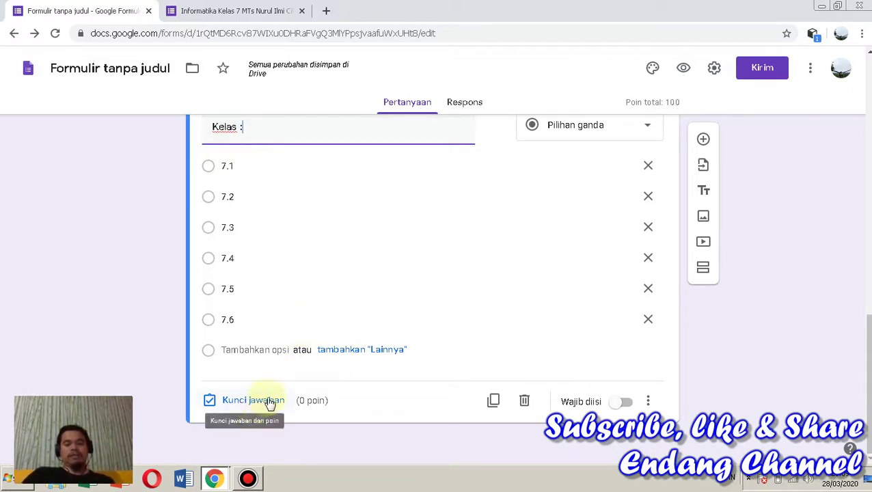
click(625, 404)
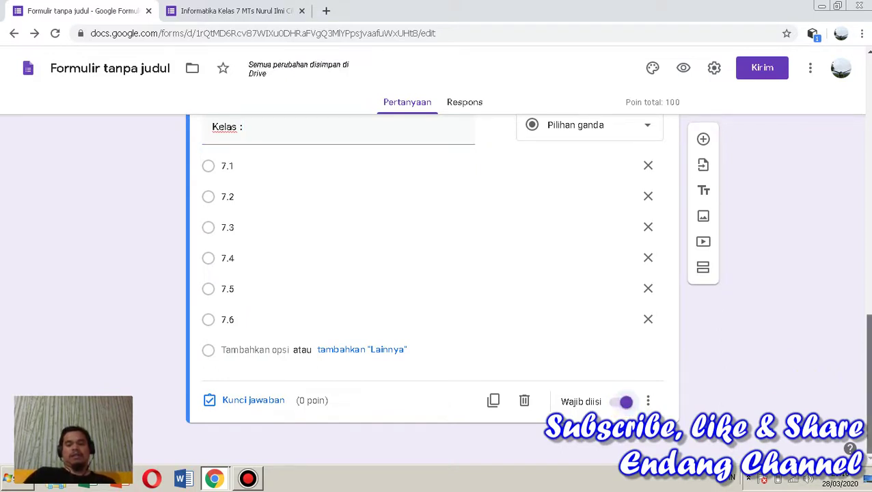
scroll(432, 287, up, 3)
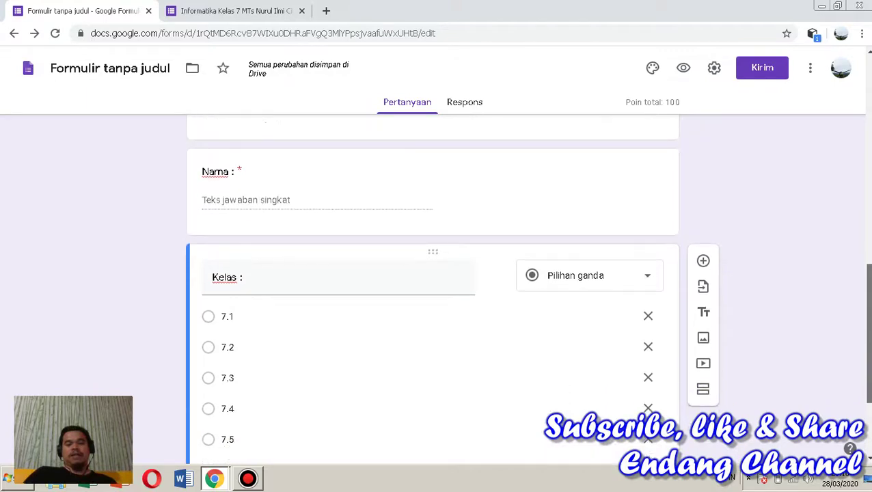
Scroll back to the top and open the Kirim formulir dialog with the Kirim button
scroll(868, 369, down, 2)
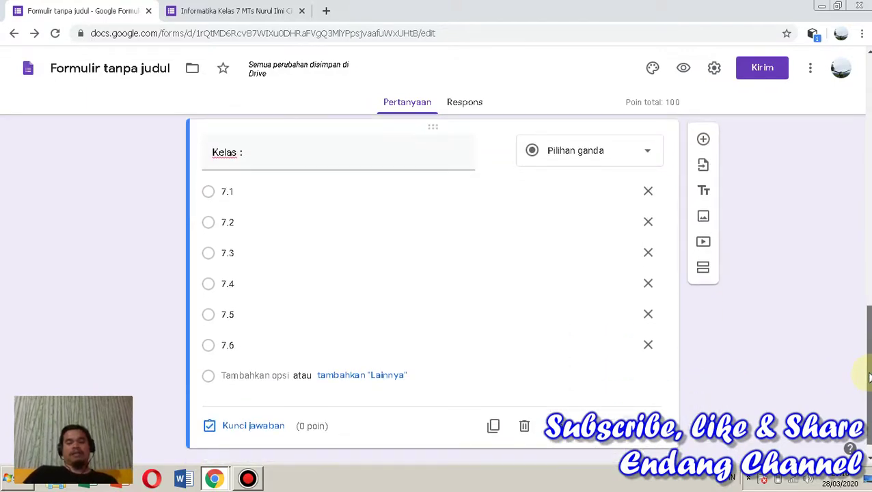
scroll(869, 377, up, 8)
scroll(431, 287, up, 3)
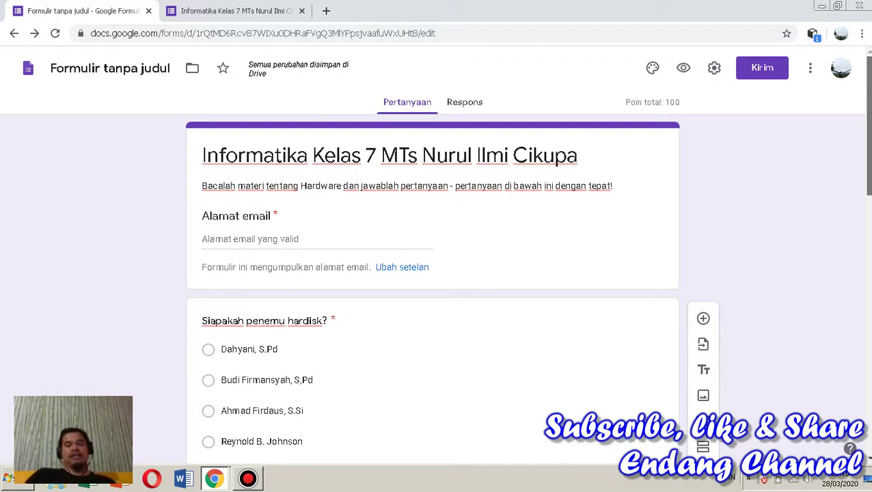
click(760, 71)
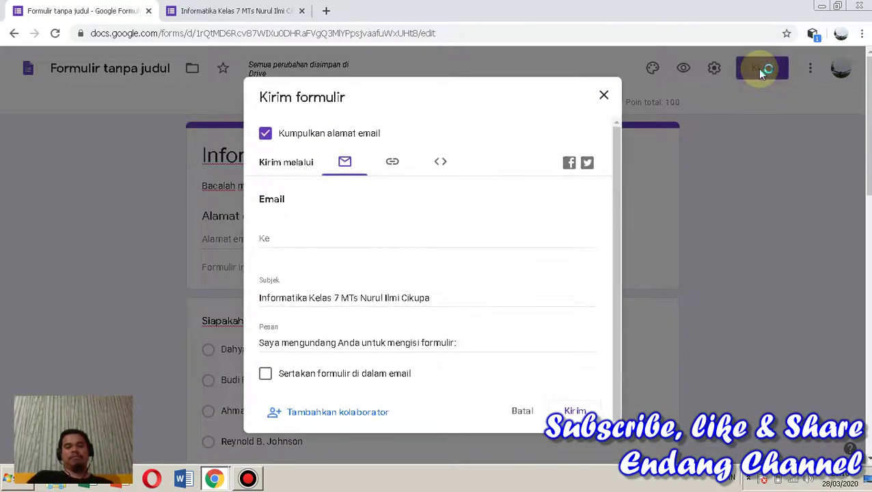